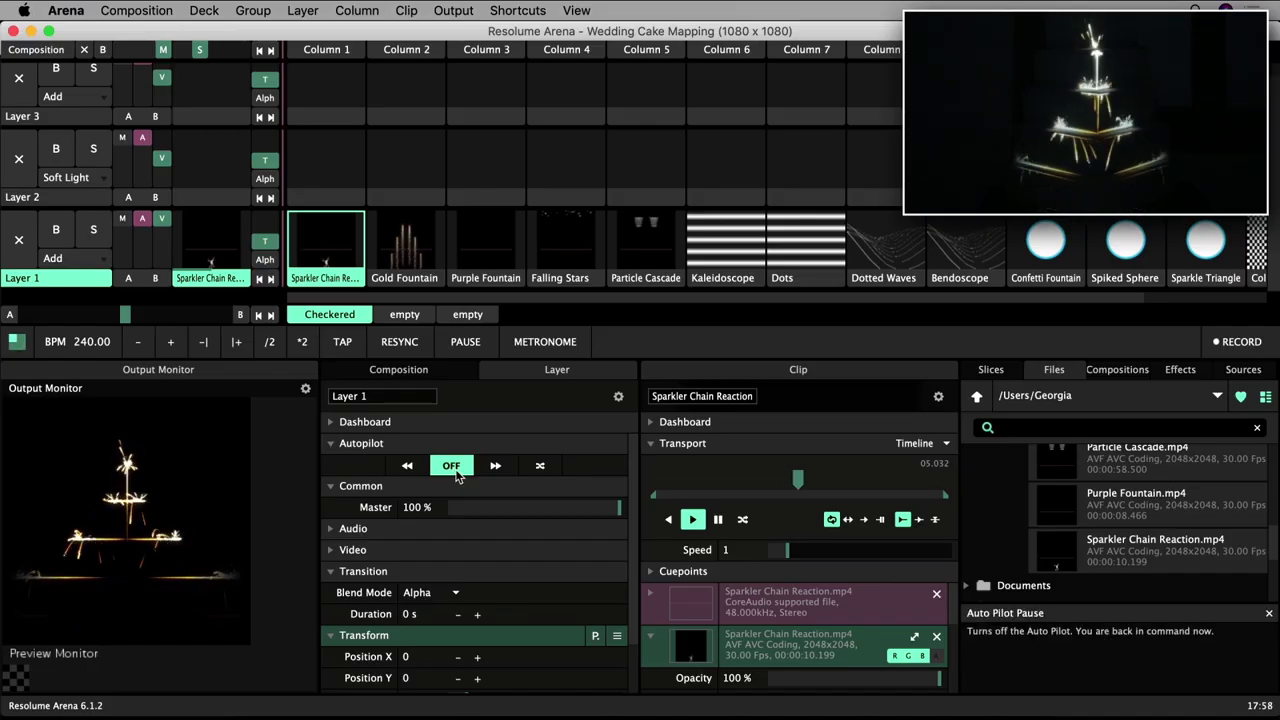
Step: Set Layer 1's autopilot to Play Forwards (>>)
click(495, 468)
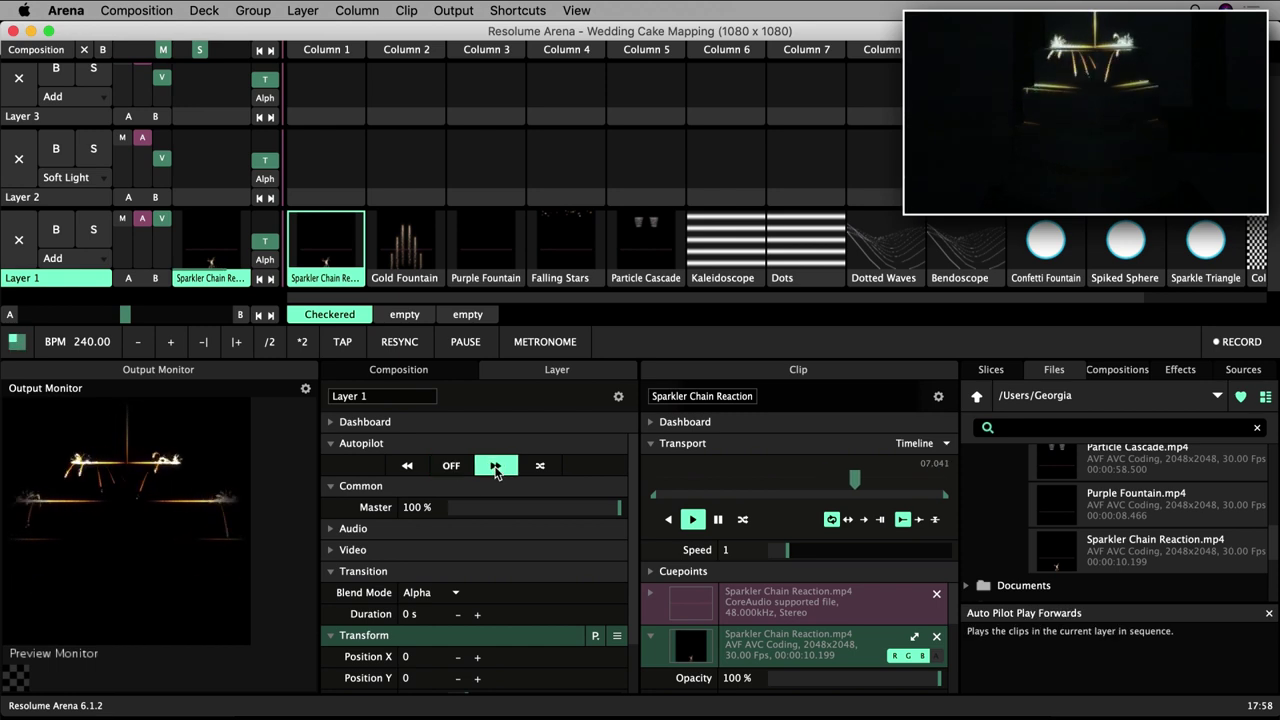
scroll(410, 590, down, 1)
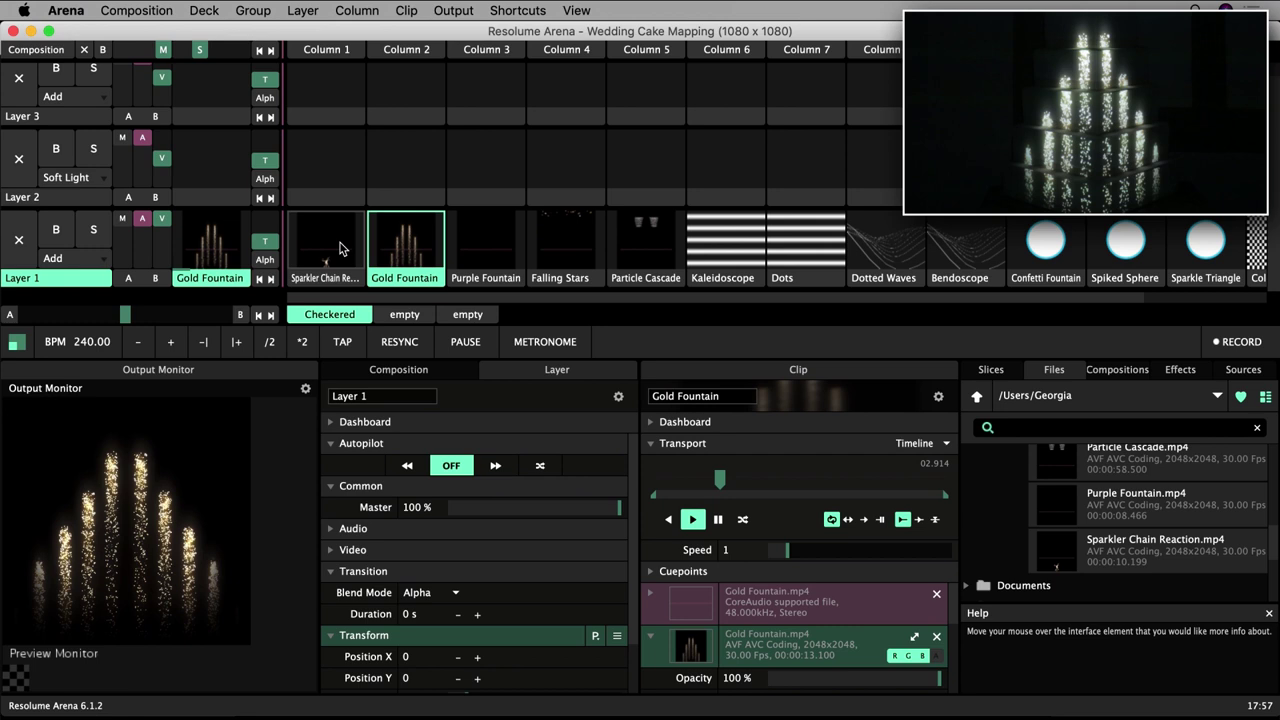
Step: Trigger Sparkler Chain Reaction, Purple Fountain, Gold Fountain, then Sparkler Chain Reaction again on Layer 1
click(340, 249)
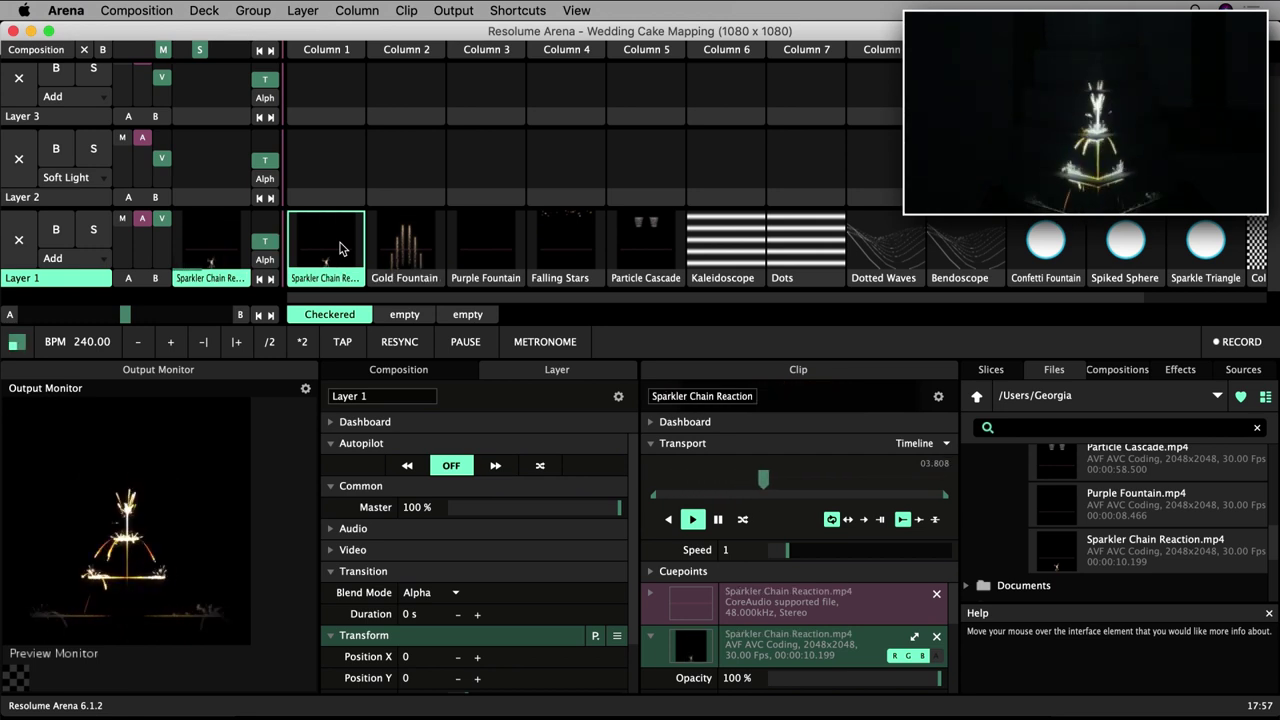
click(491, 245)
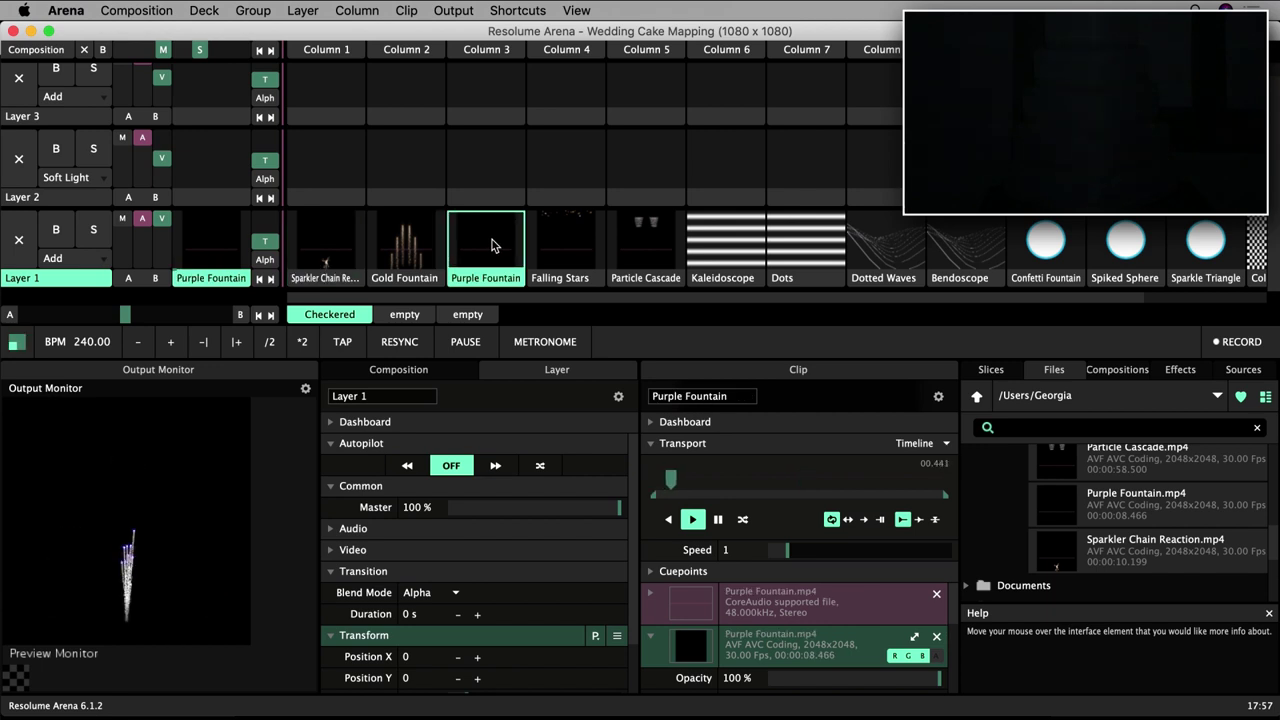
click(410, 238)
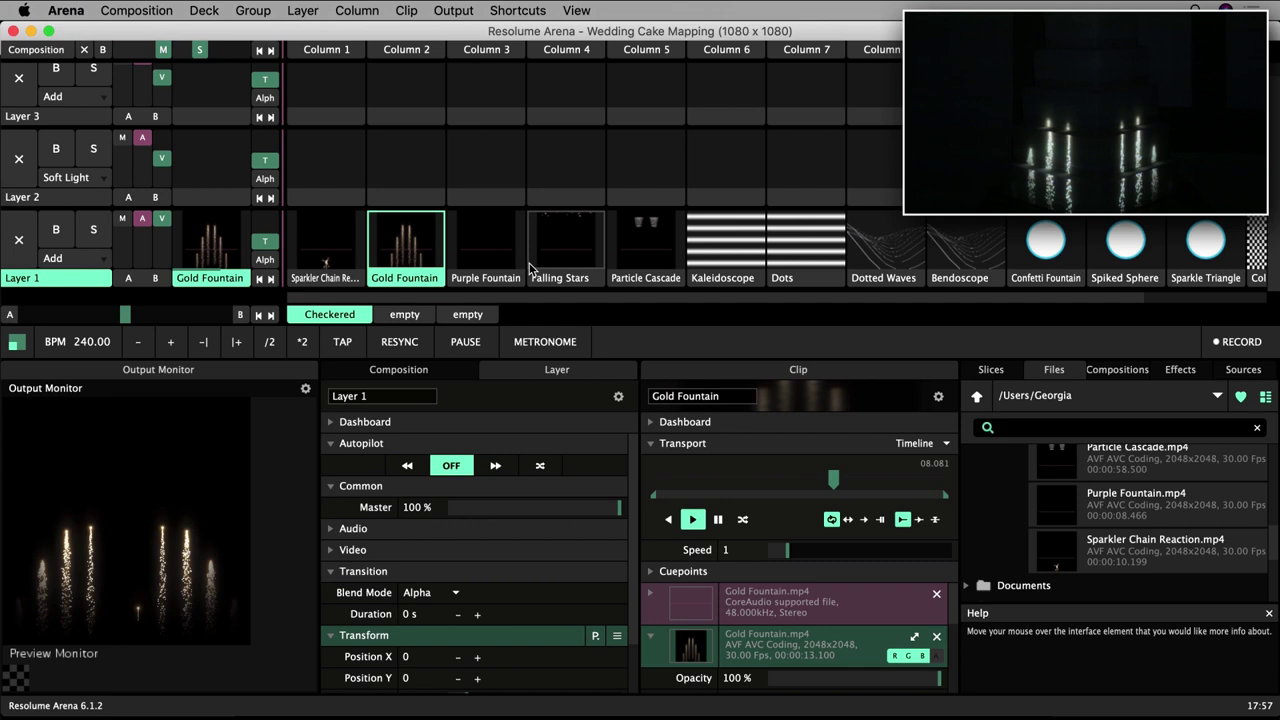
click(337, 240)
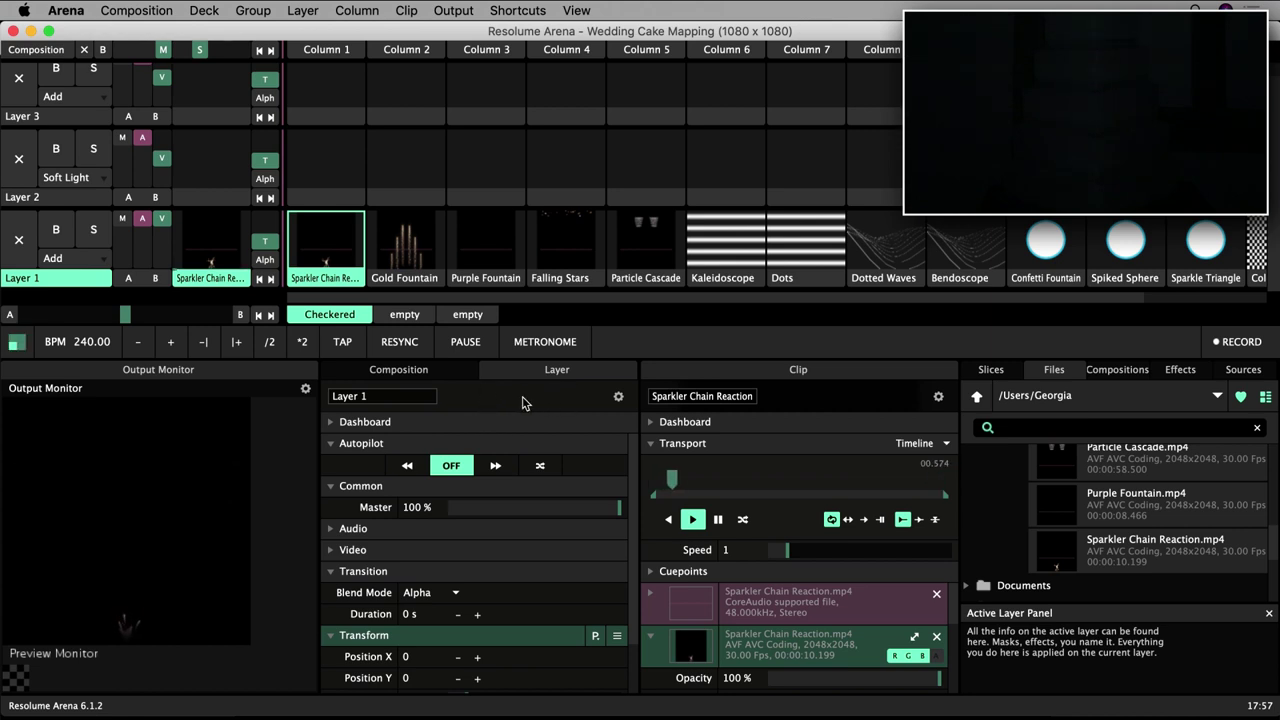
Step: Set Layer 1 autopilot to Play Forwards after briefly trying Play Backwards
click(331, 444)
click(331, 444)
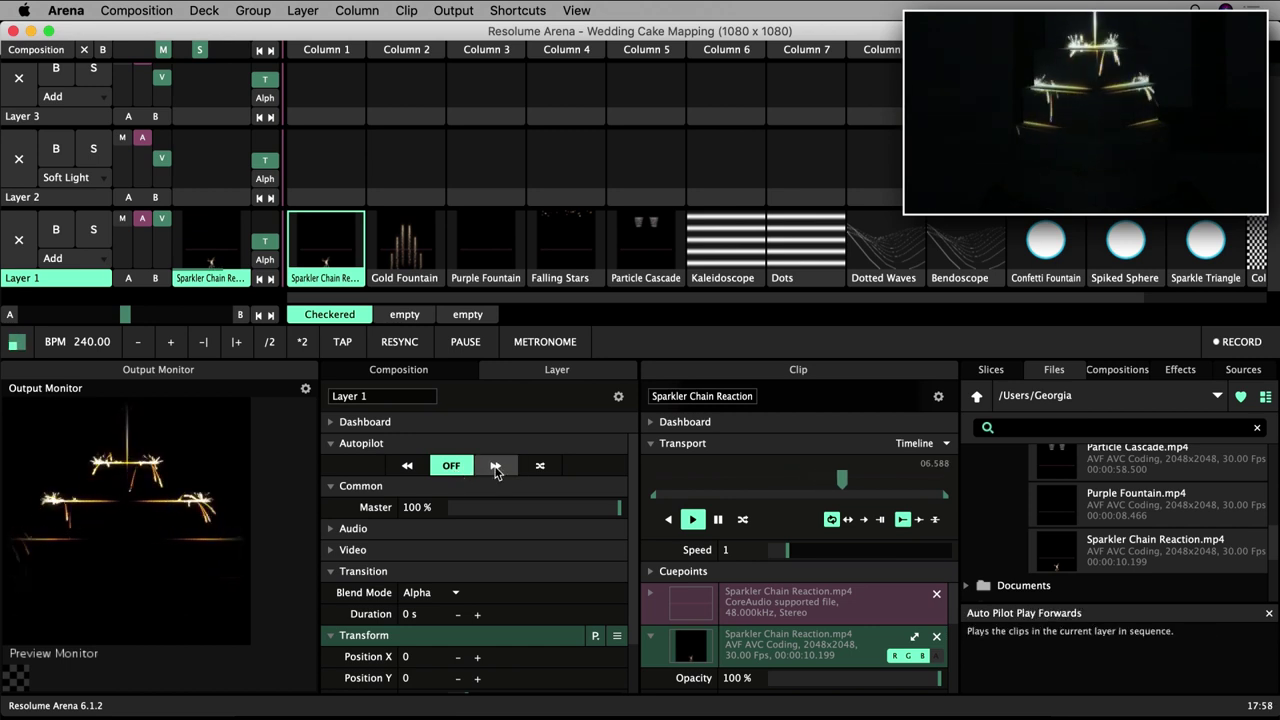
click(495, 466)
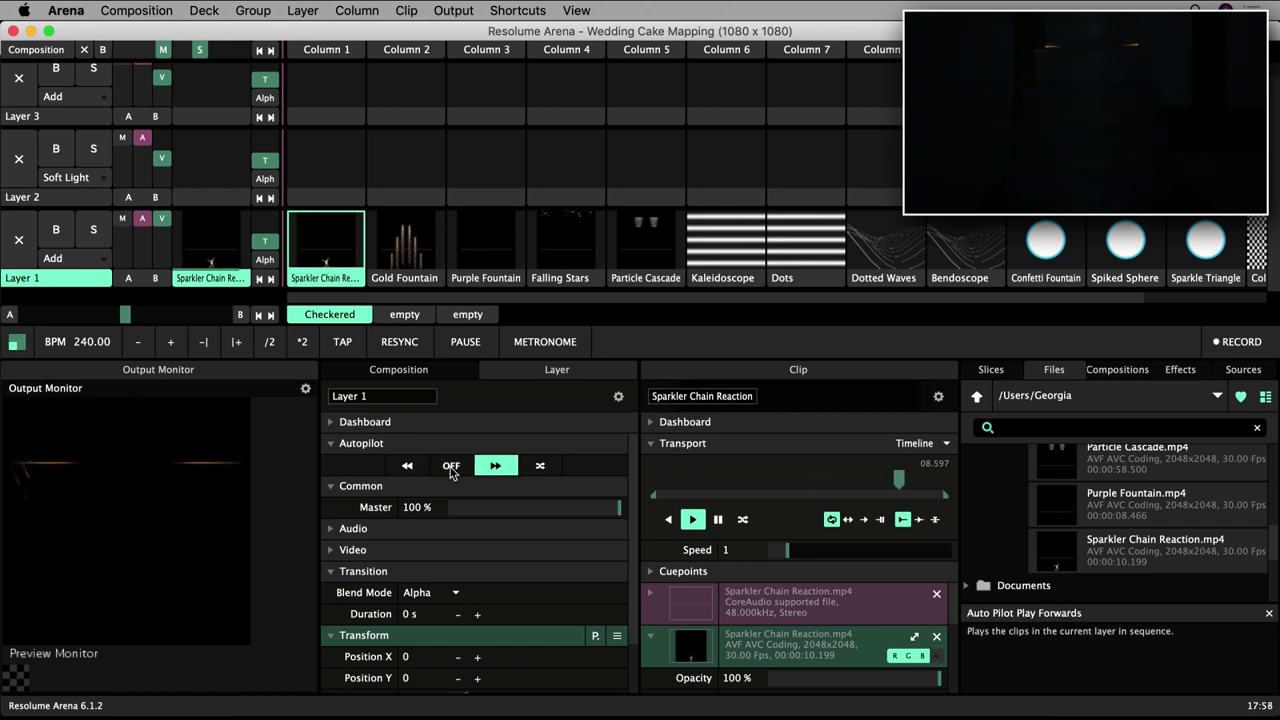
click(408, 467)
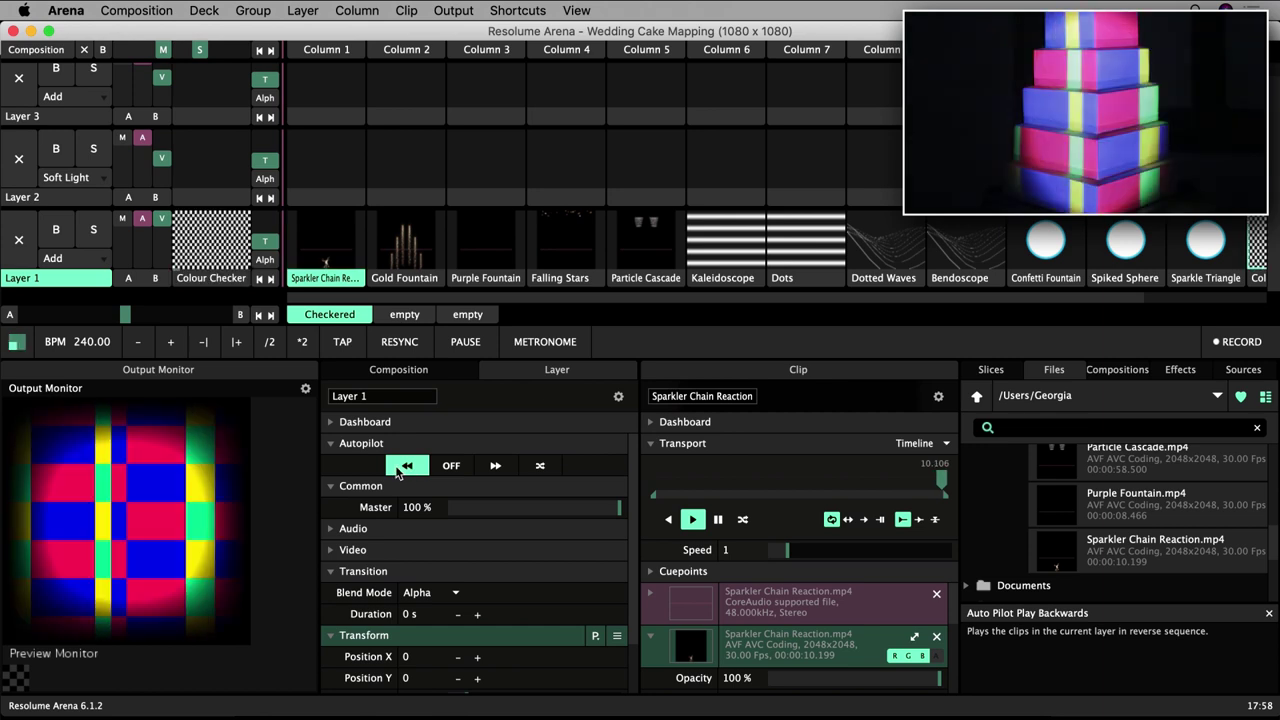
click(496, 466)
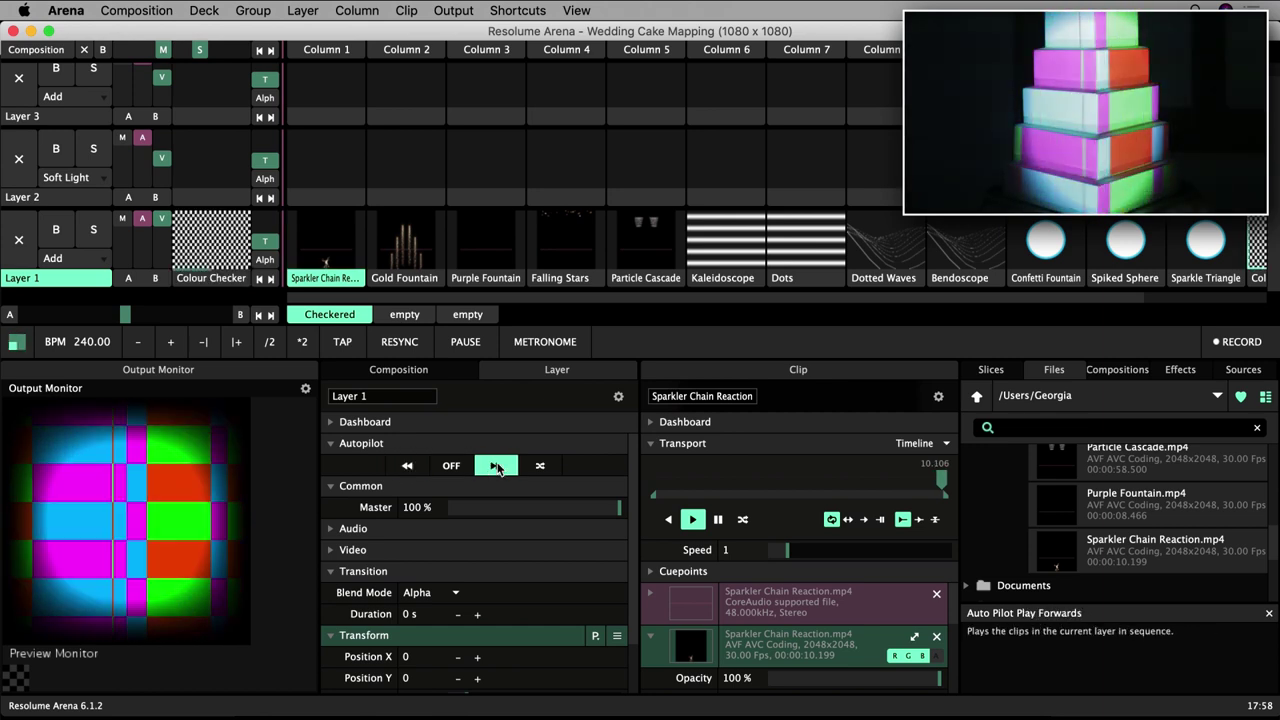
Step: Move Gold Fountain to column 3 and Sparkler Chain Reaction to column 2, then test-play the clips
click(416, 292)
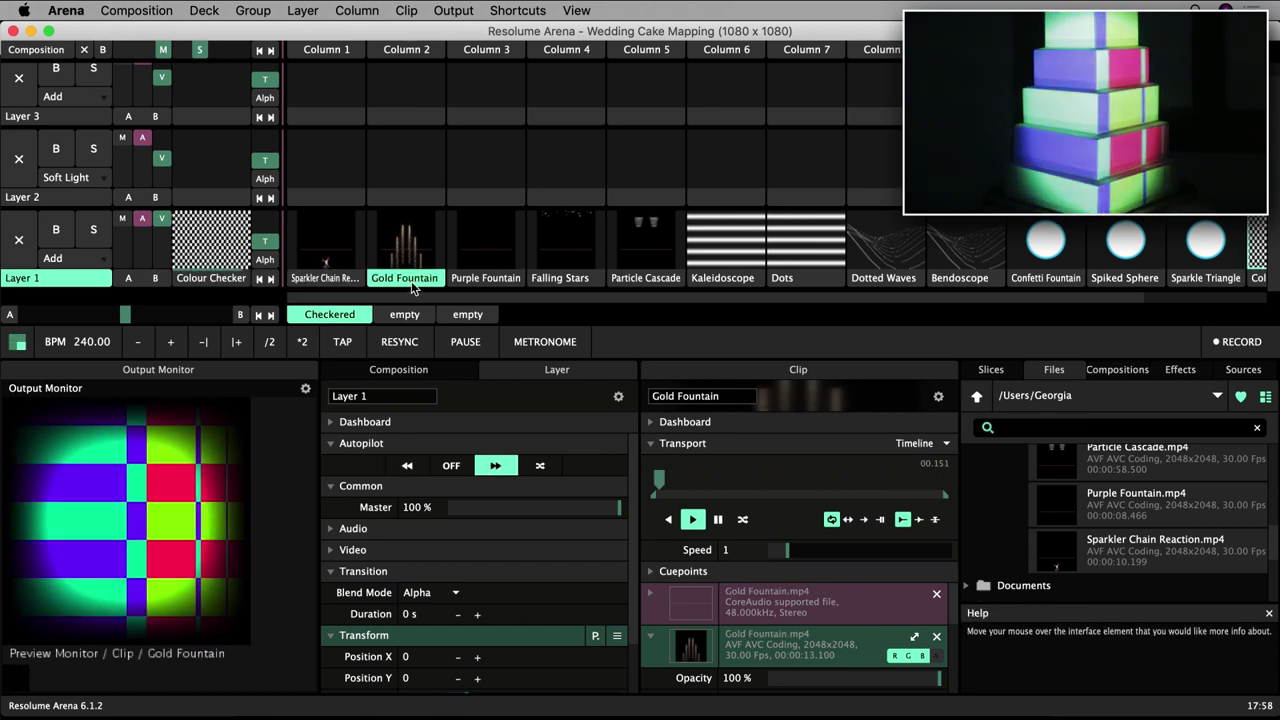
drag(416, 290, 491, 290)
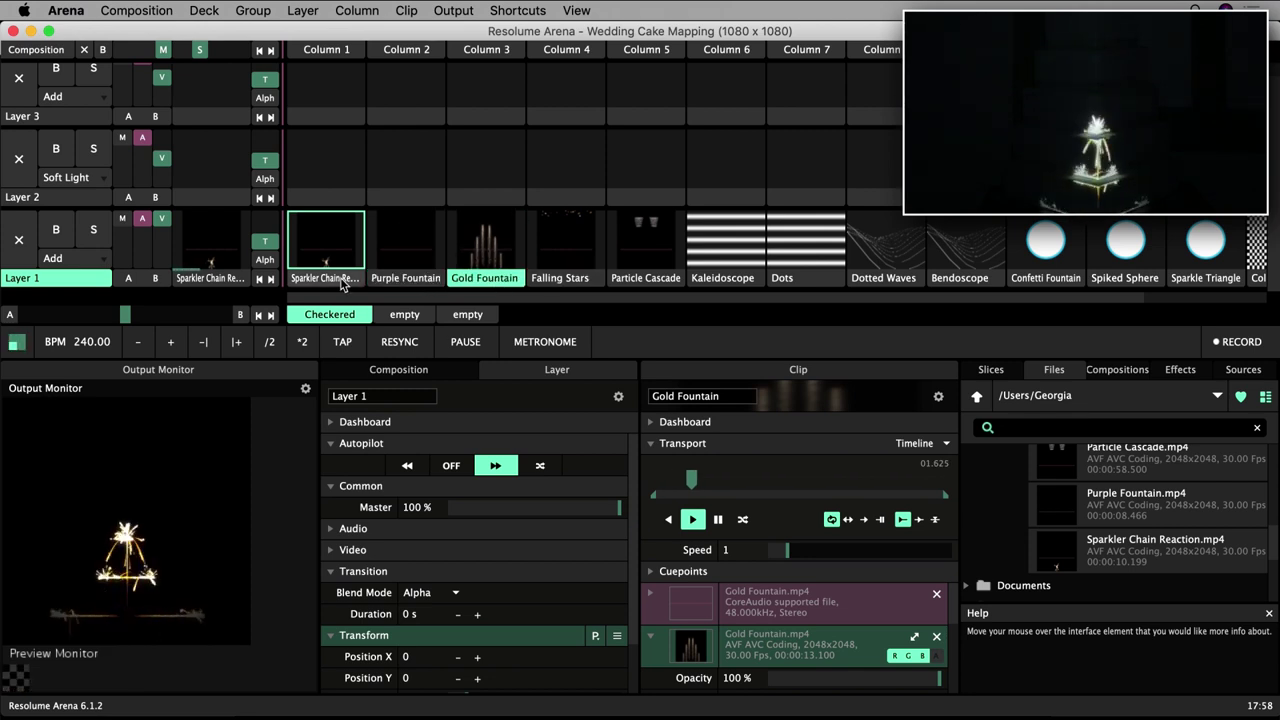
mouse_move(360, 272)
mouse_down()
mouse_move(448, 286)
mouse_move(341, 284)
mouse_up()
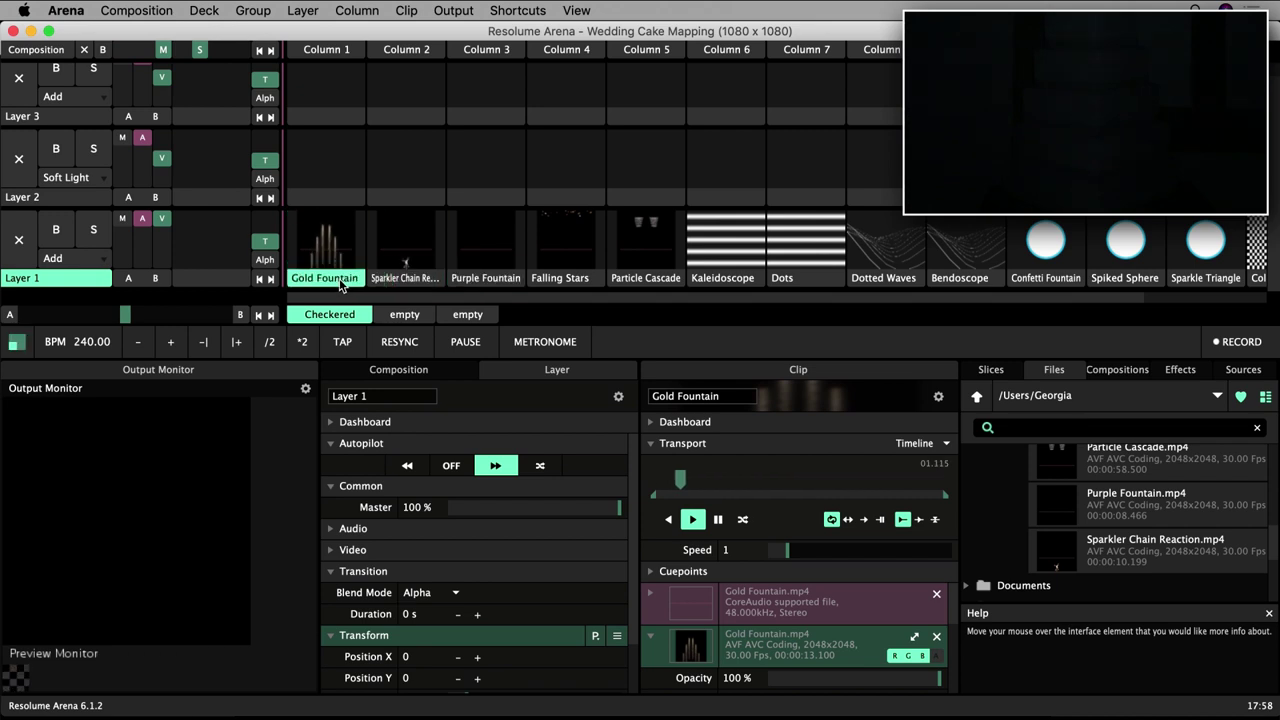
click(405, 242)
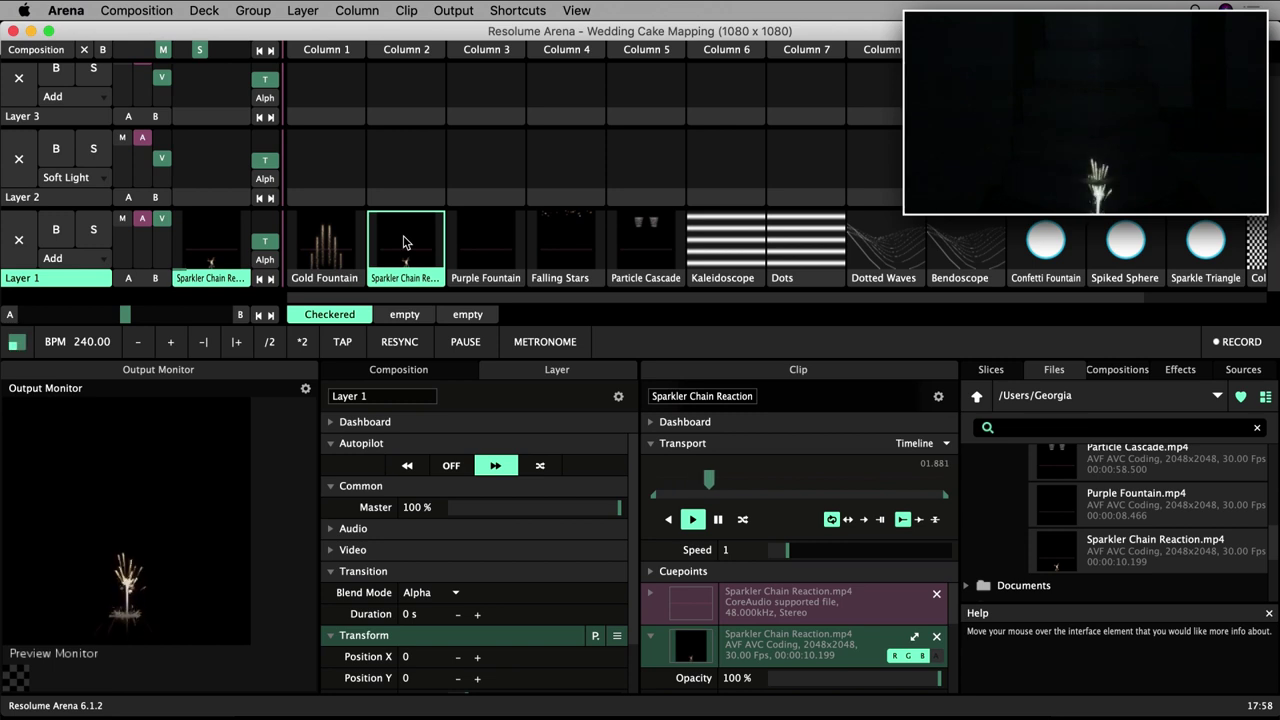
click(484, 244)
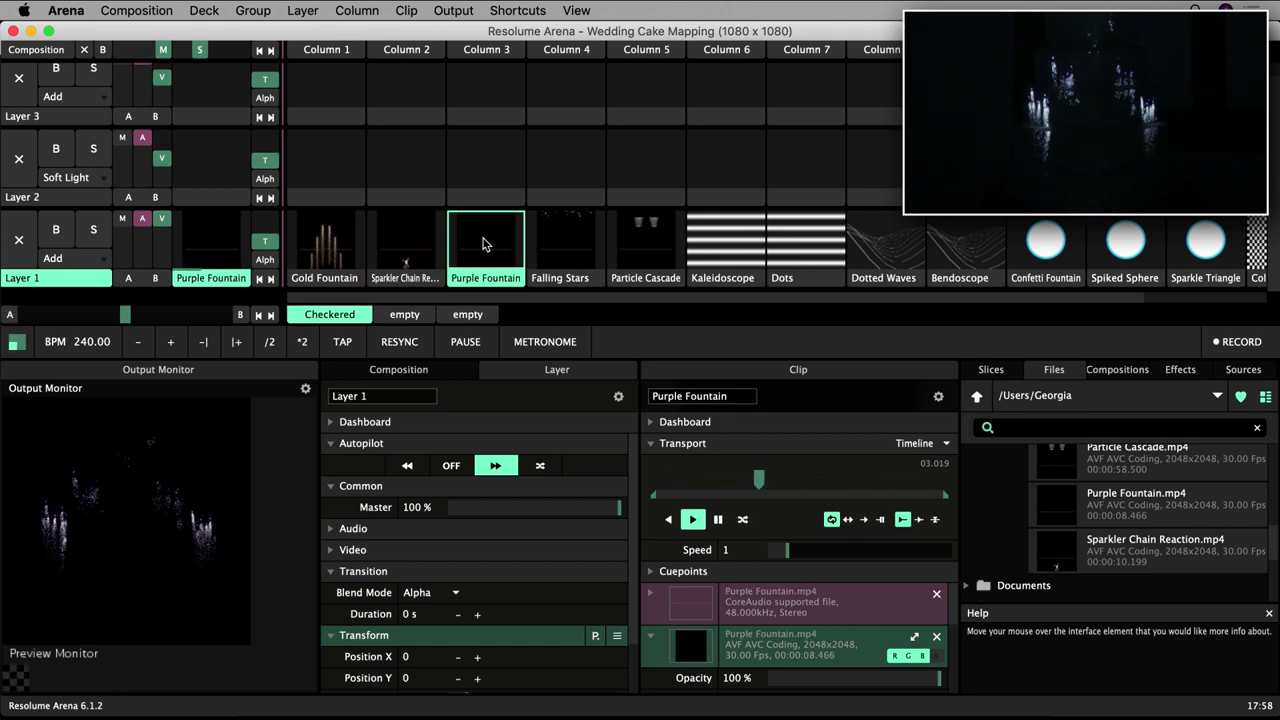
Step: Preview the Kaleidoscope, Dots and Dotted Waves clips on the cake
click(730, 246)
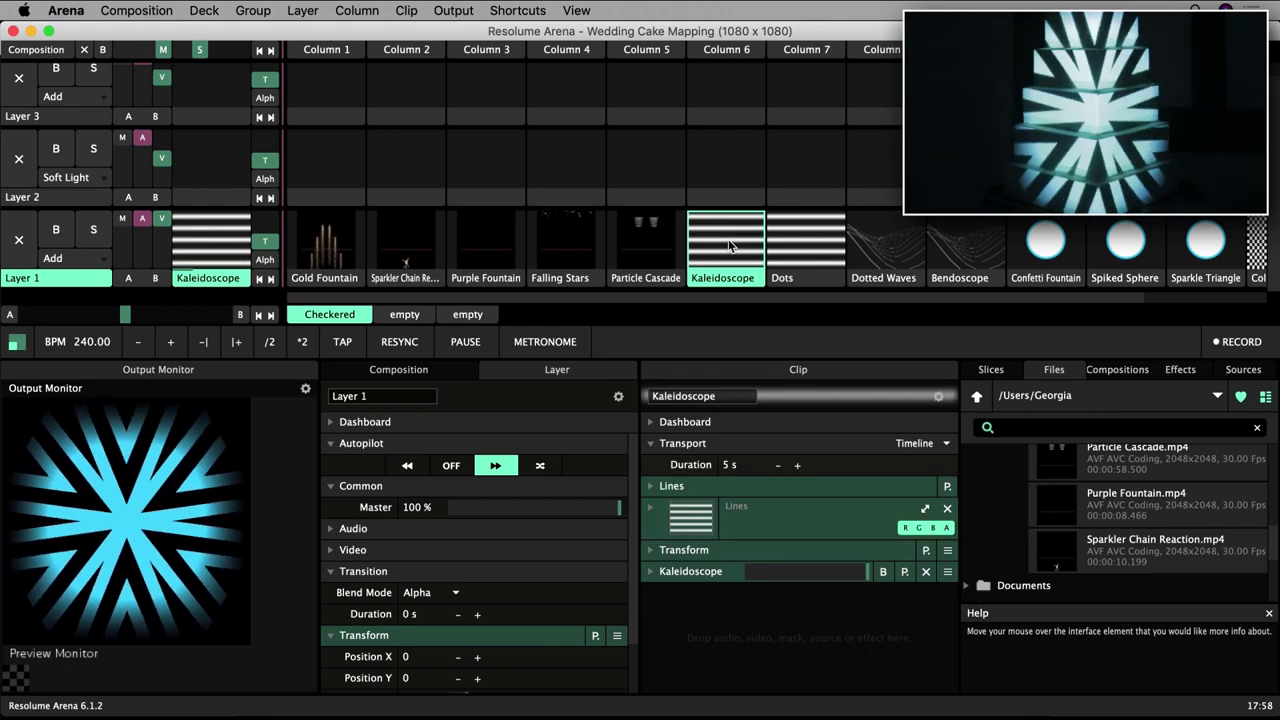
click(805, 245)
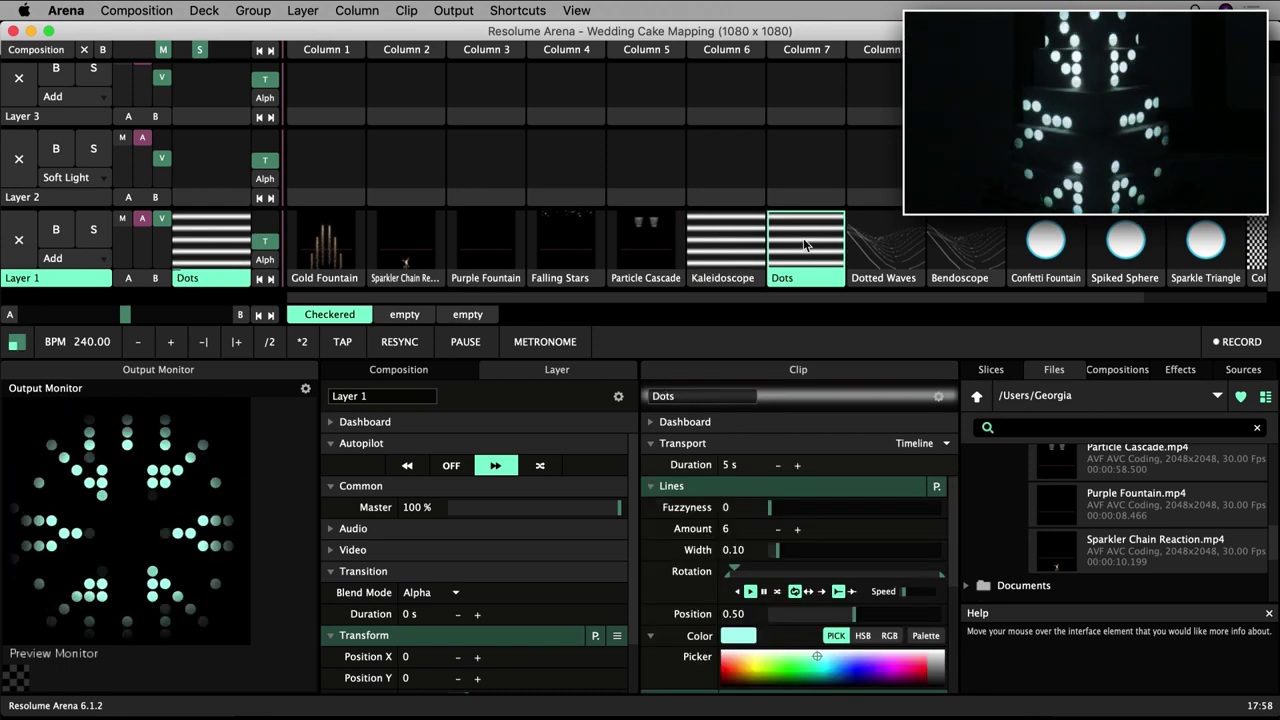
click(879, 248)
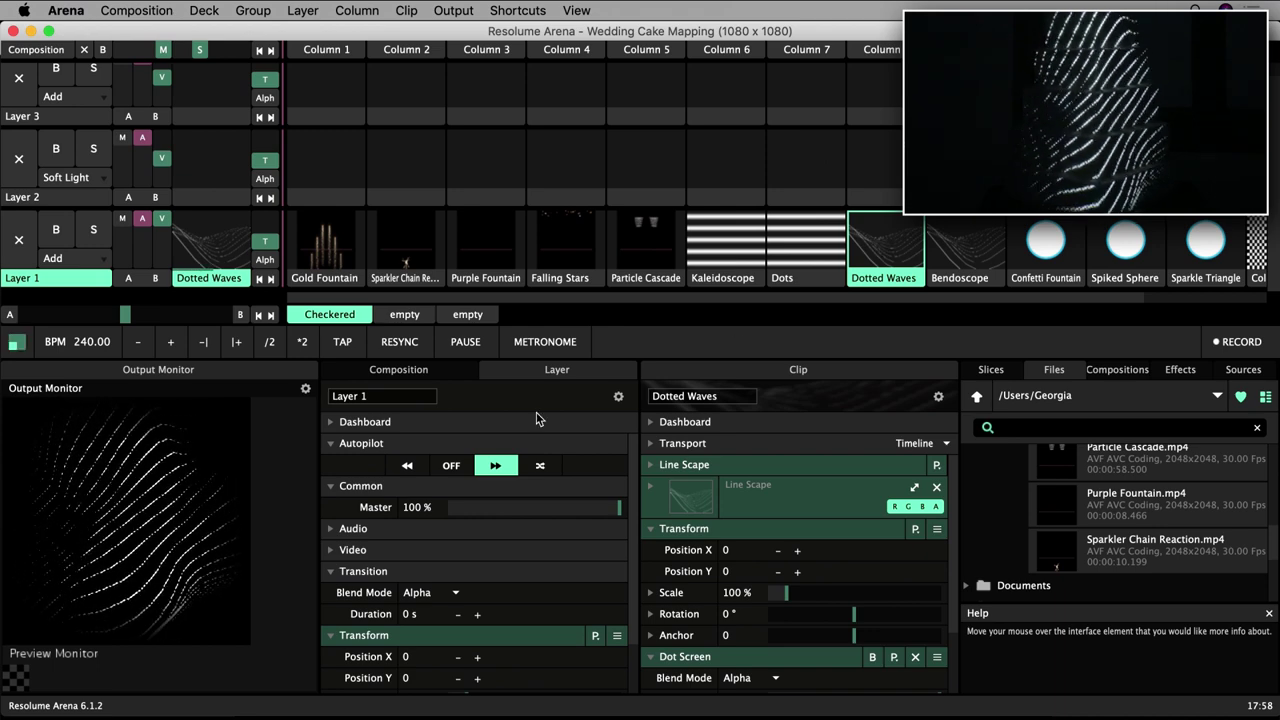
Step: Enter 2 s as Layer 1's Transition Duration
scroll(352, 613, down, 2)
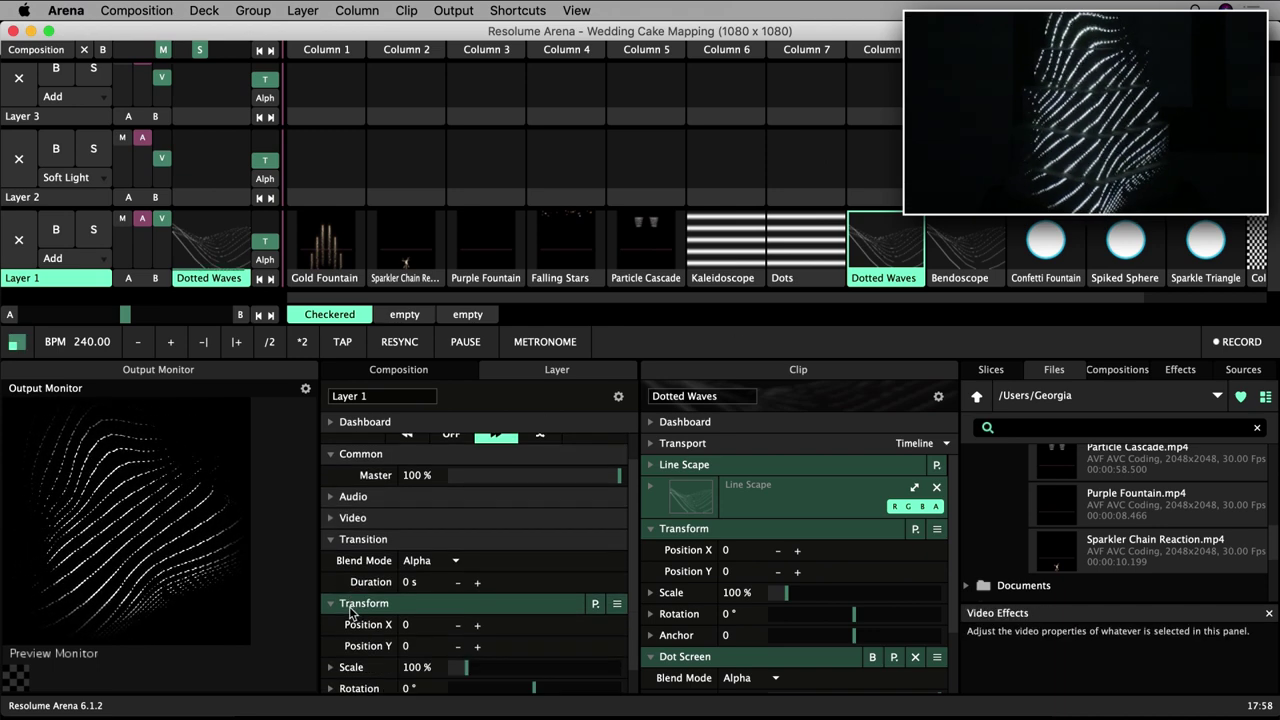
double_click(408, 582)
text(2)
key(Return)
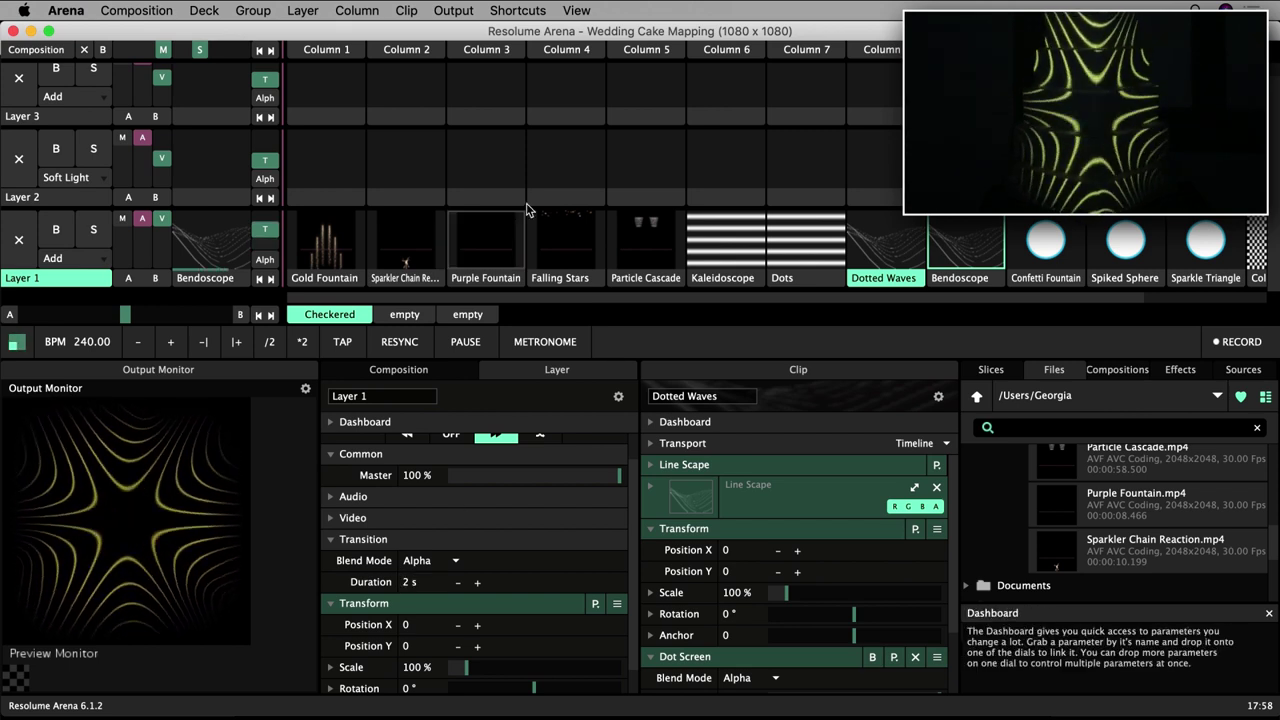
click(578, 11)
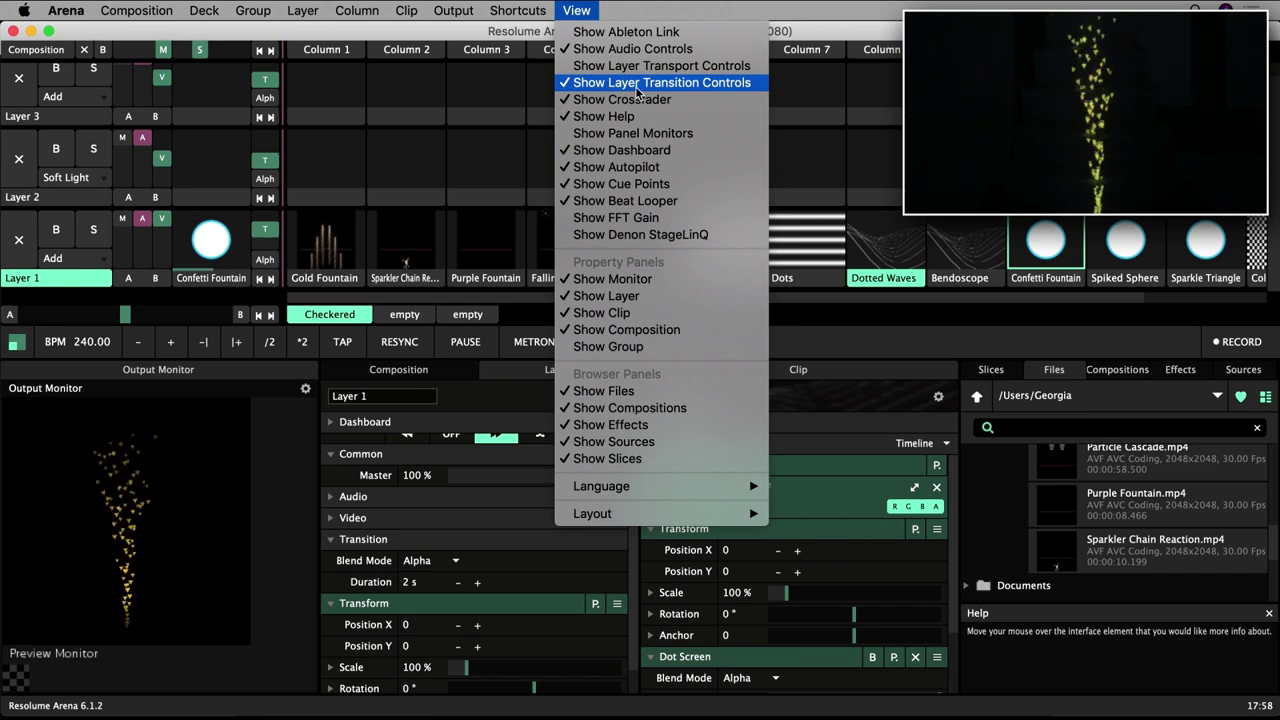
click(586, 12)
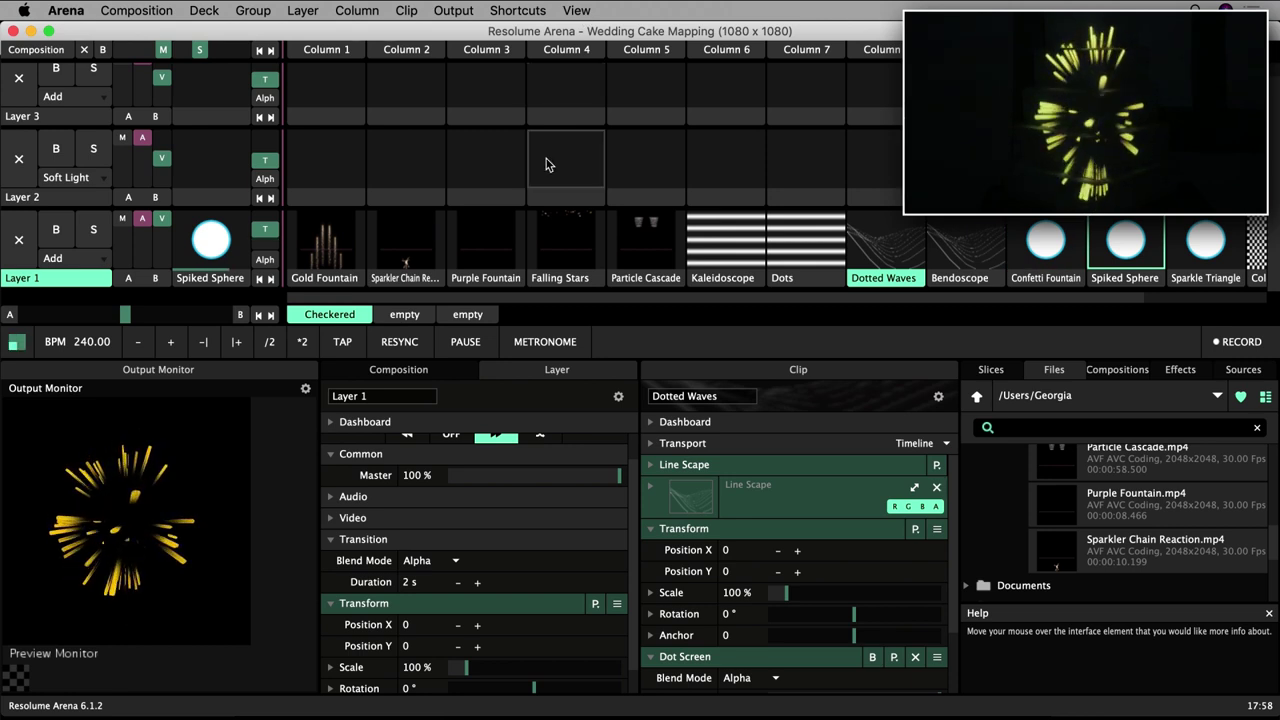
click(52, 199)
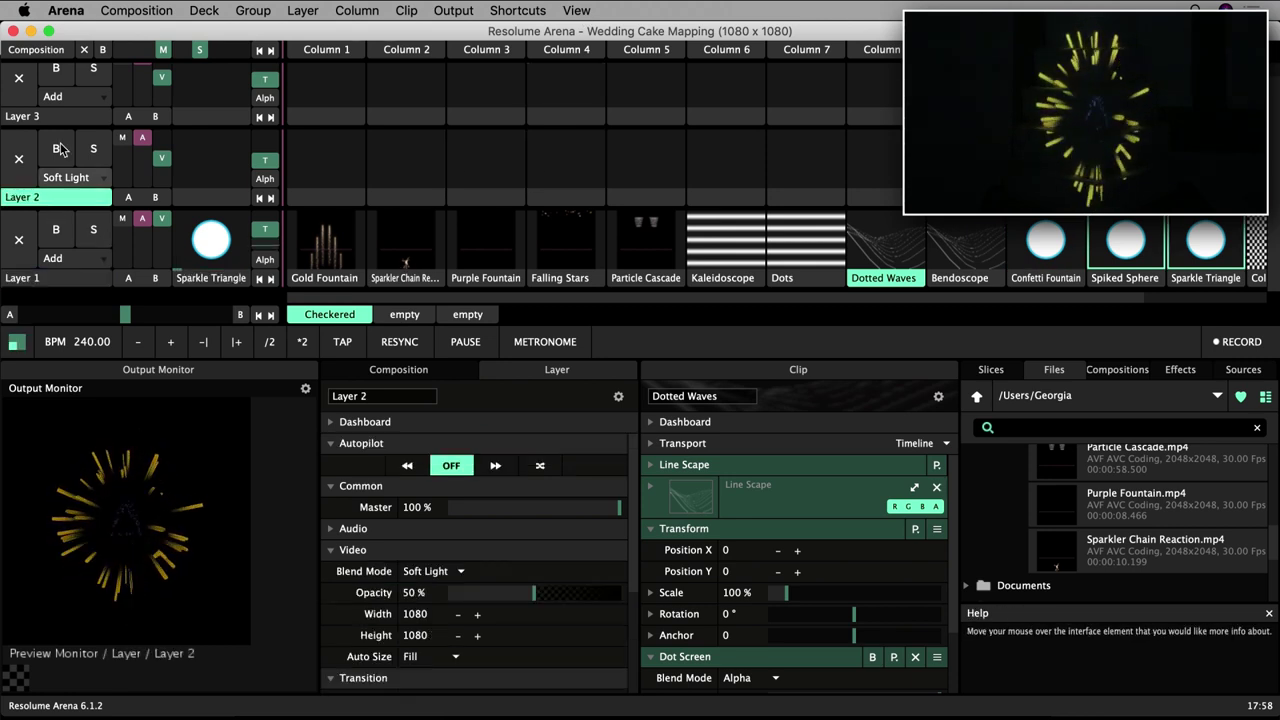
click(50, 116)
click(46, 278)
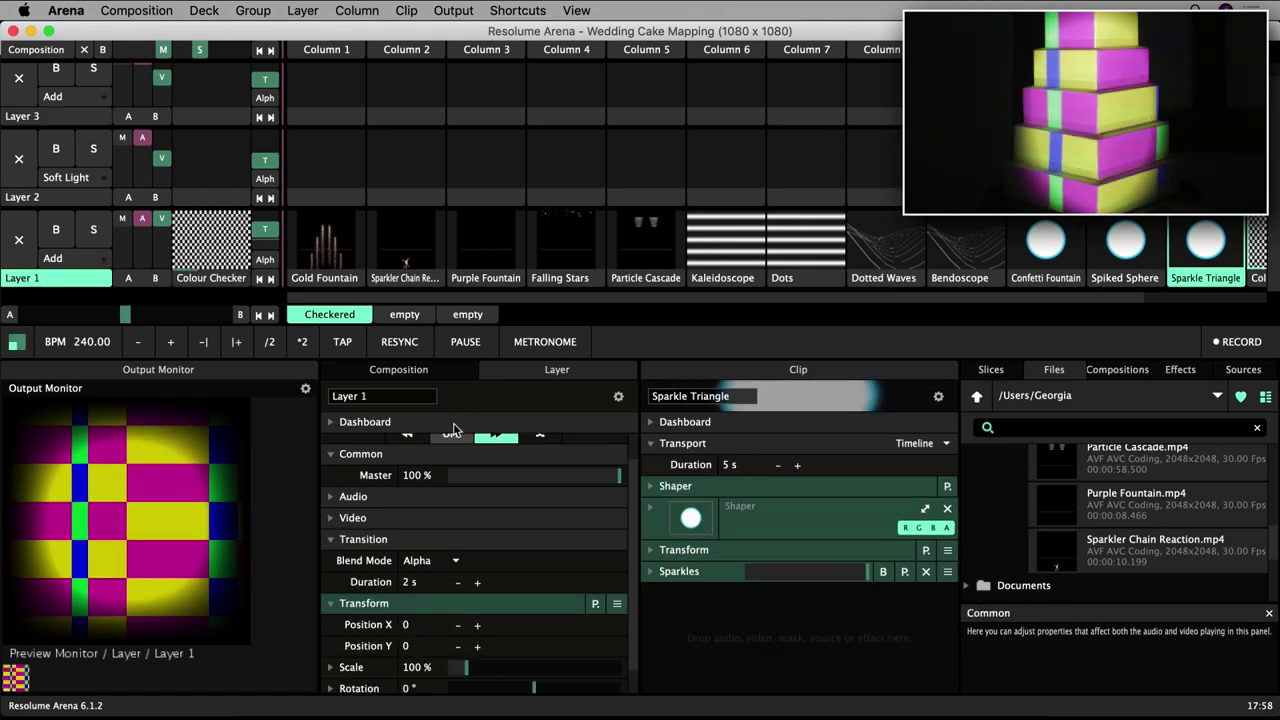
Step: Set Confetti Fountain's autopilot to Play Specific Clip > Sparkle Triangle, then launch Confetti Fountain to test
right_click(1042, 276)
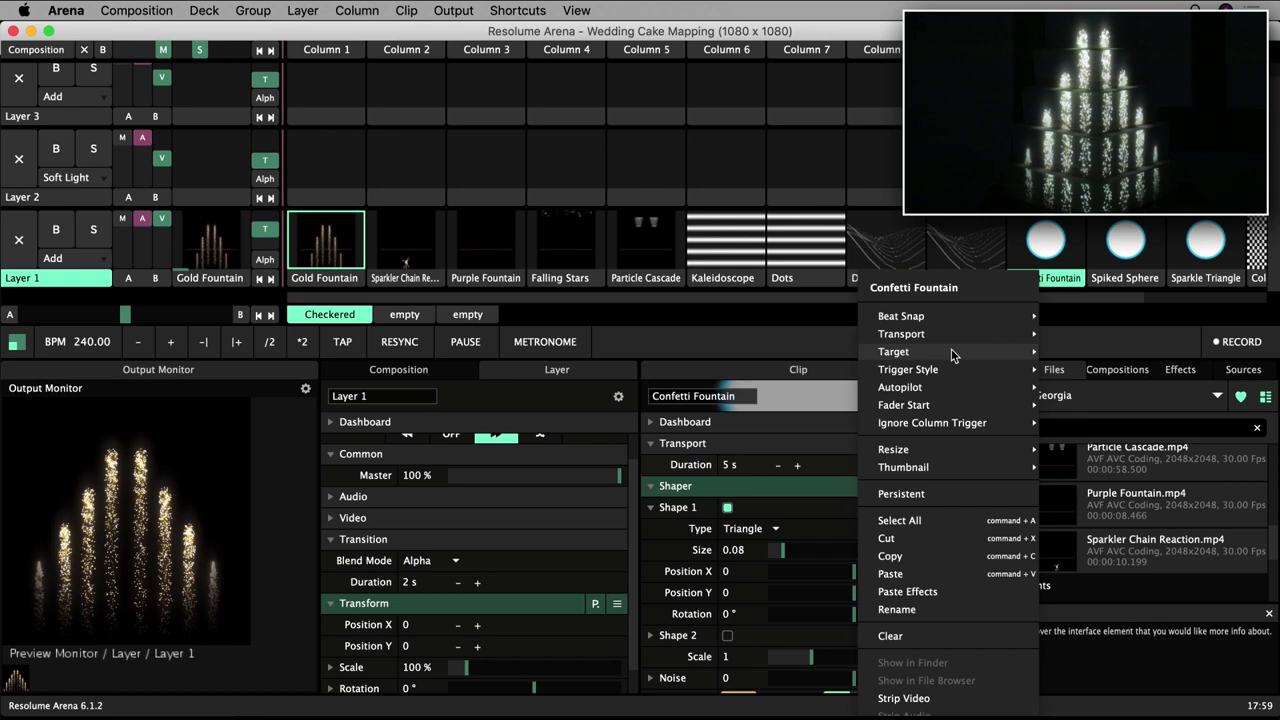
mouse_move(918, 393)
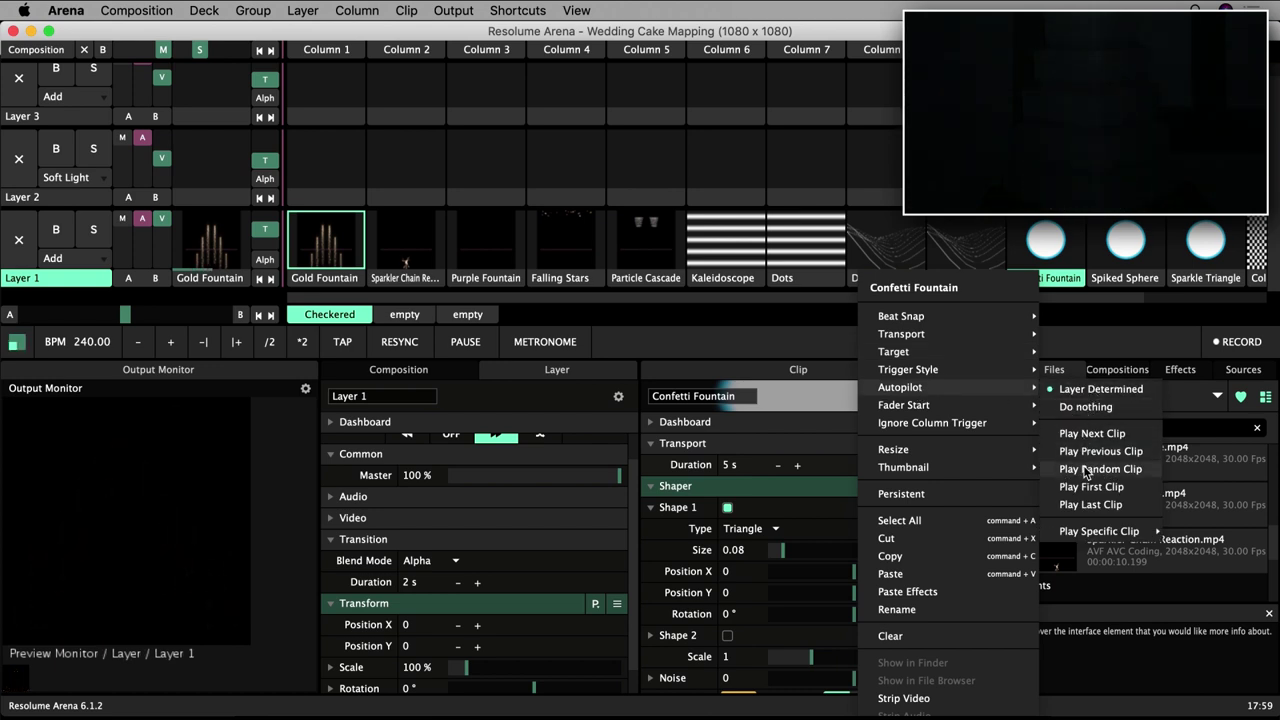
mouse_move(1085, 533)
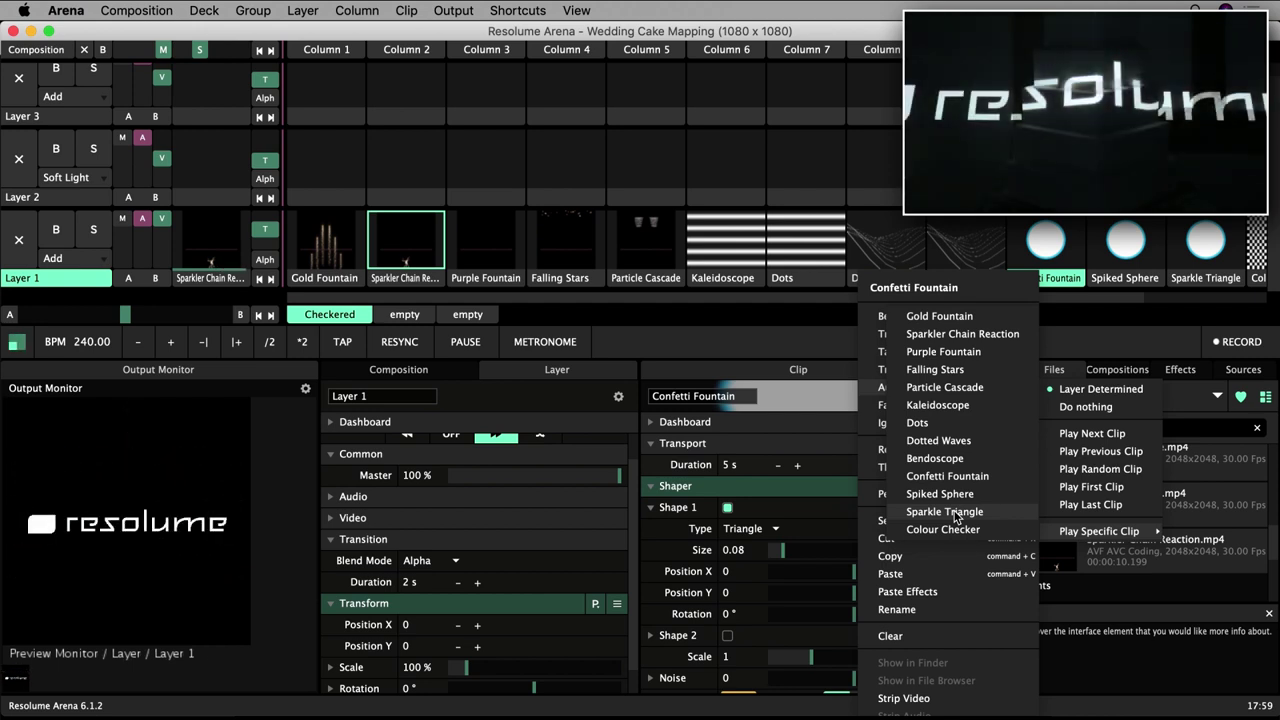
click(955, 512)
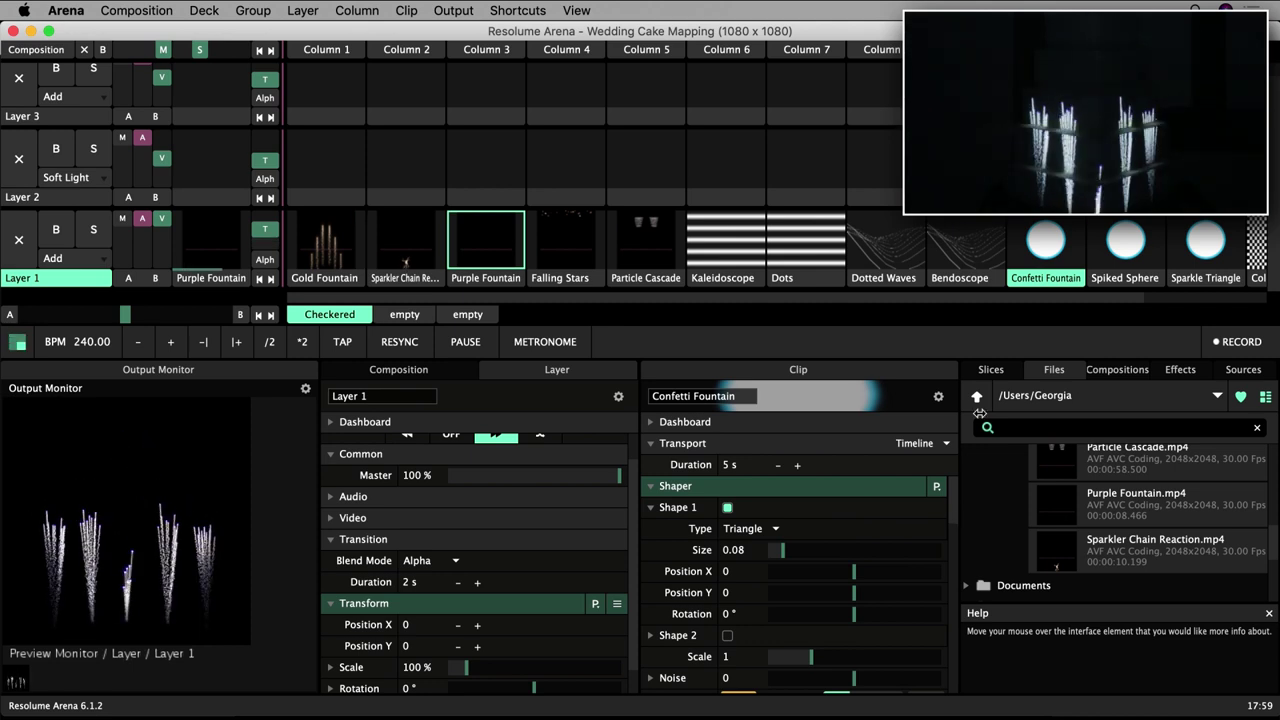
click(1043, 246)
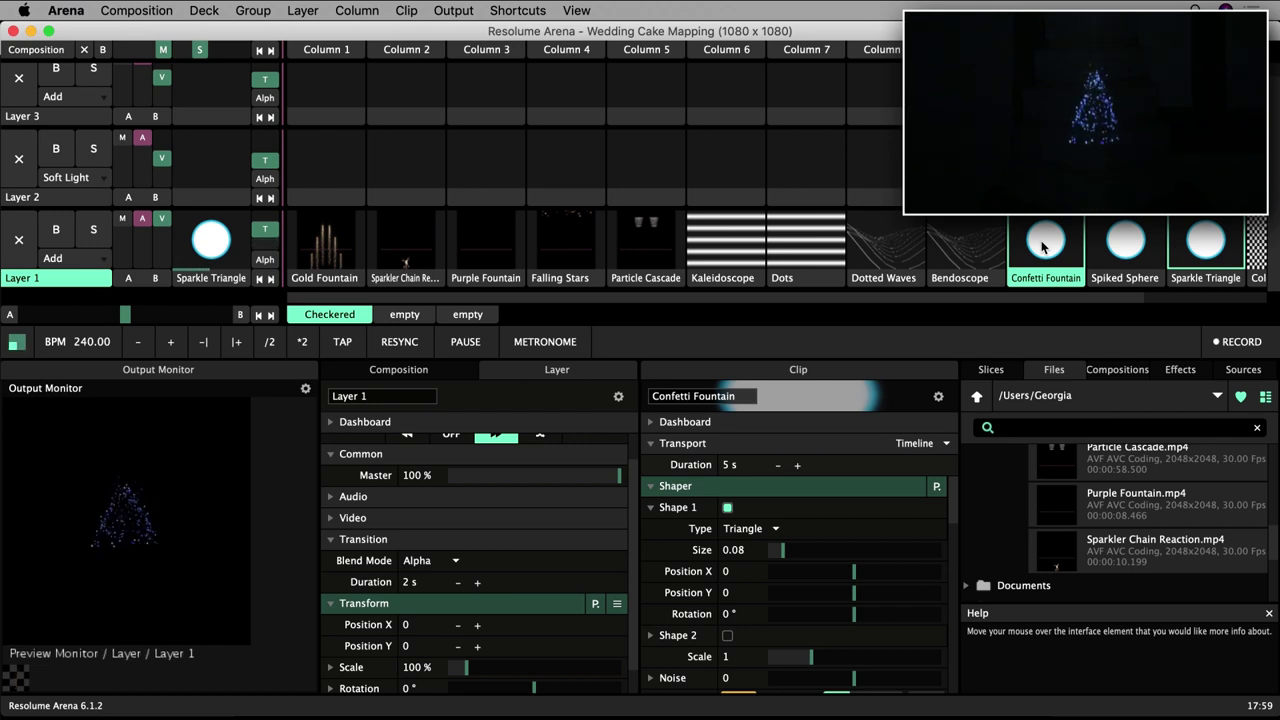
Step: Launch Particle Cascade, try Backwards, Random and Bounce playback, then return to Play Forwards
click(642, 236)
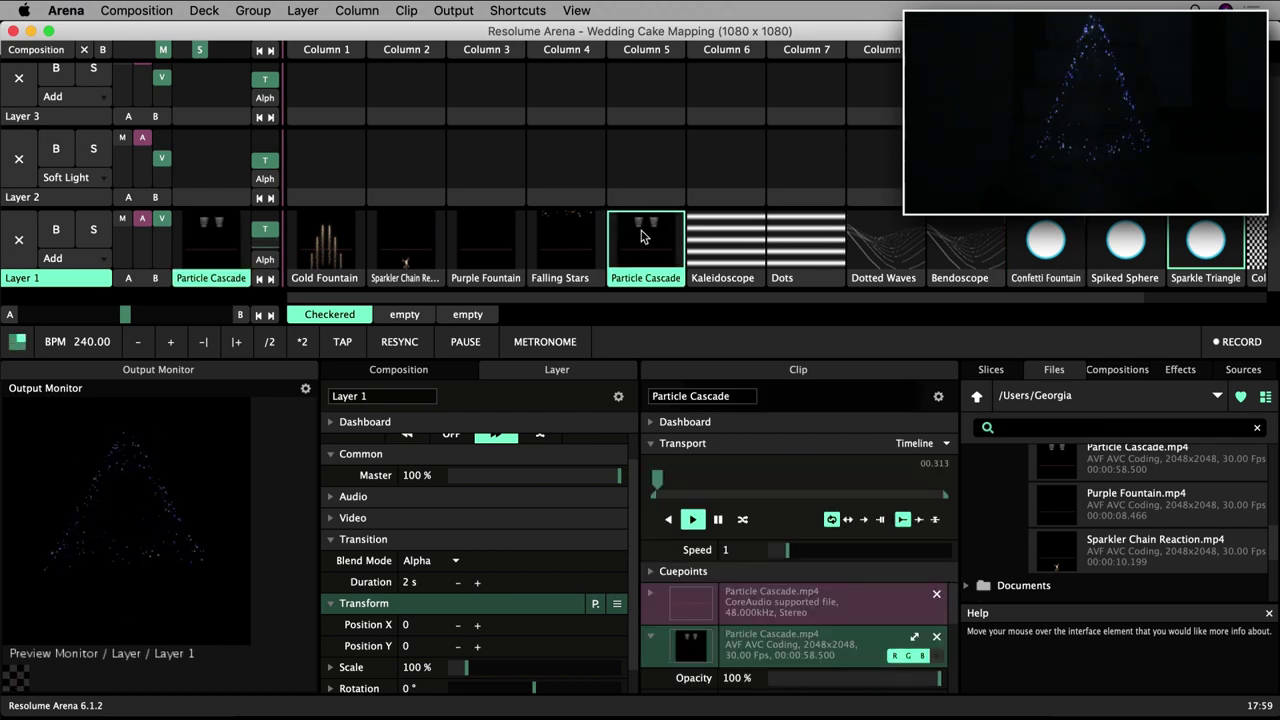
click(669, 522)
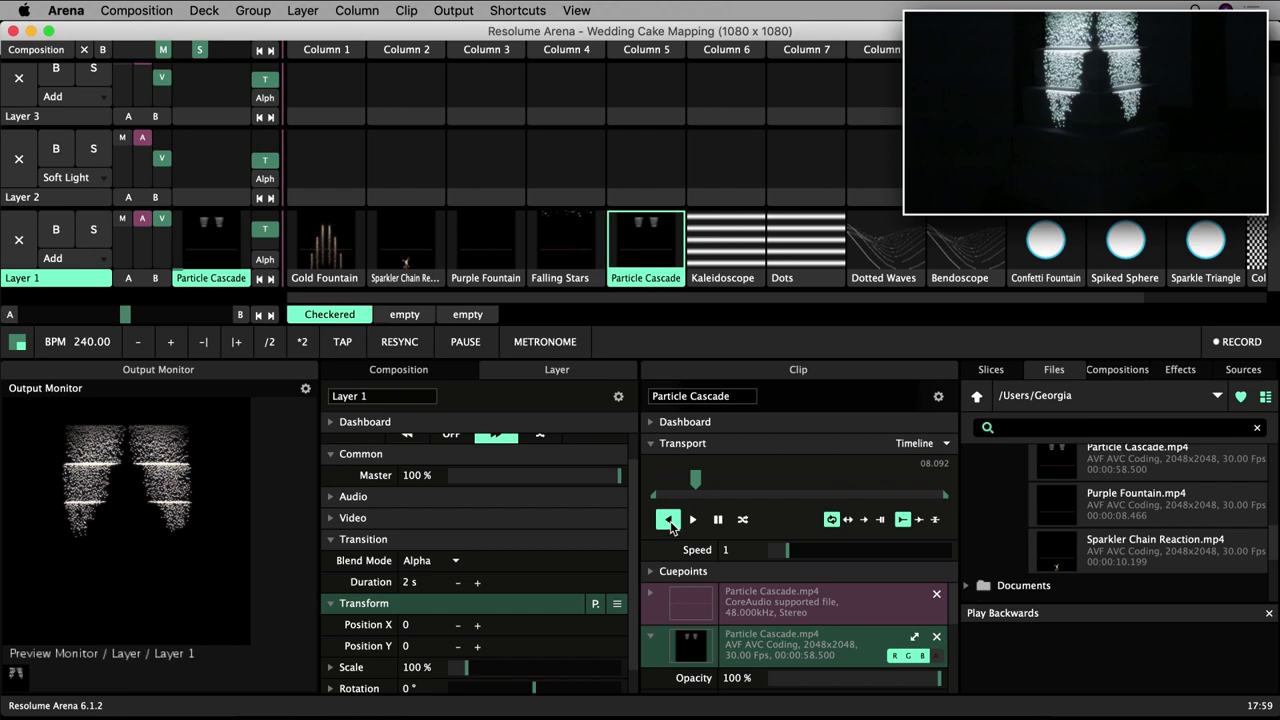
click(743, 520)
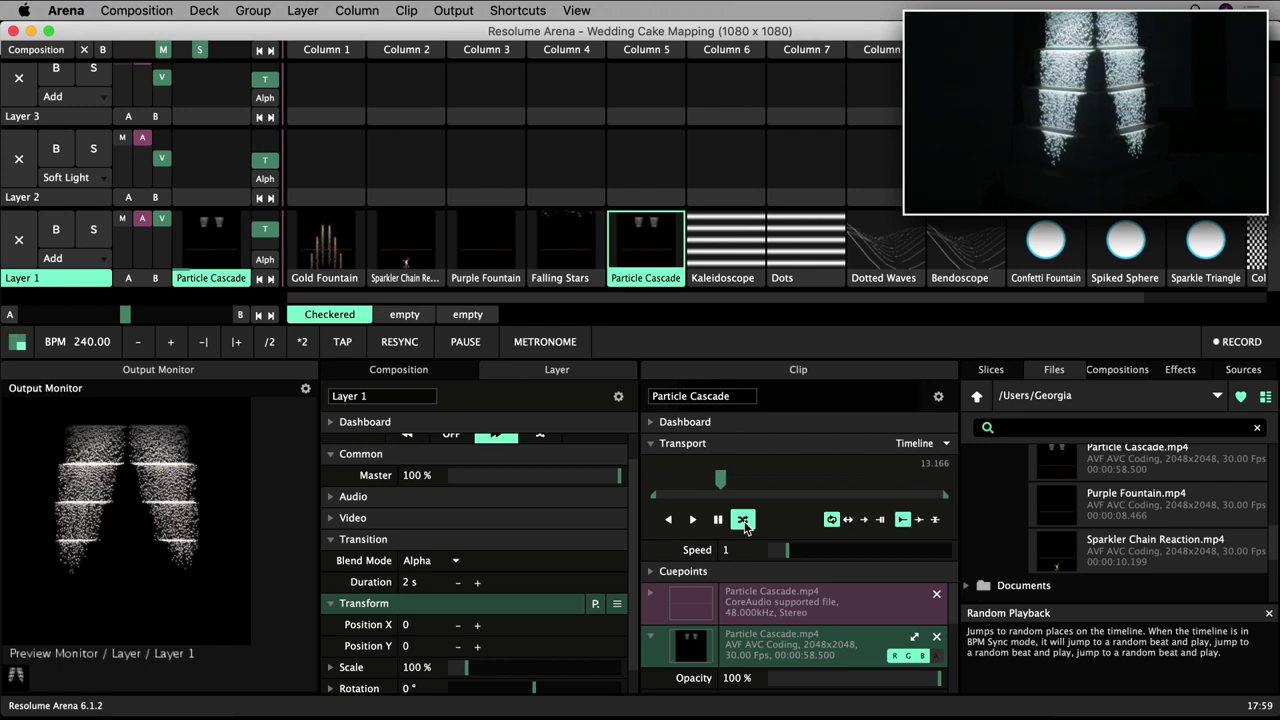
click(850, 521)
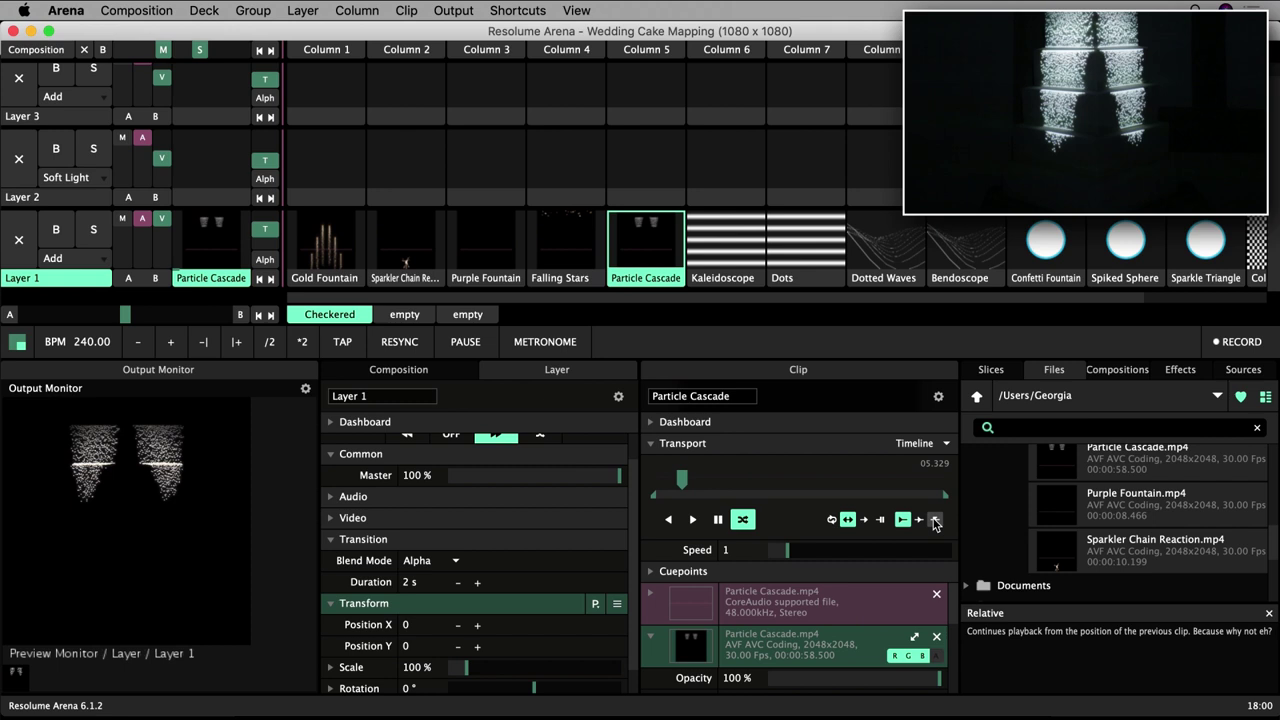
click(694, 520)
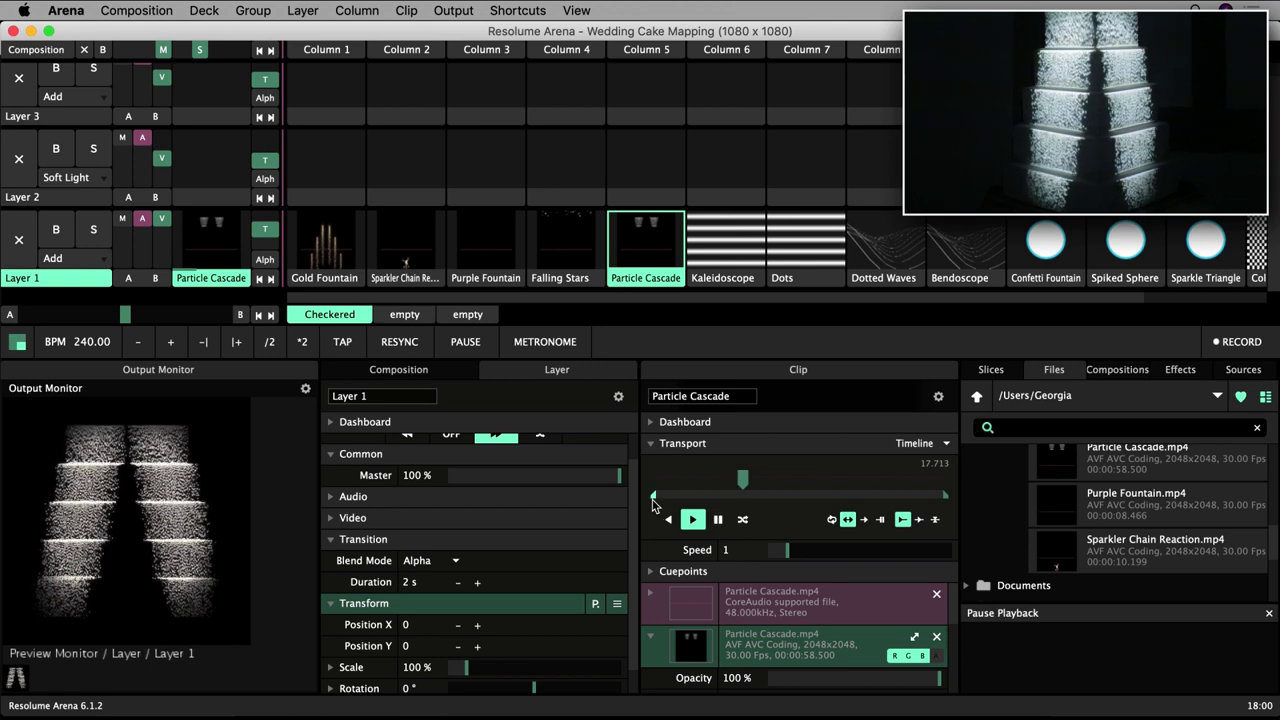
Step: Pause Particle Cascade, set its in-point to 16.582 s, and resume forward playback
drag(657, 503, 677, 502)
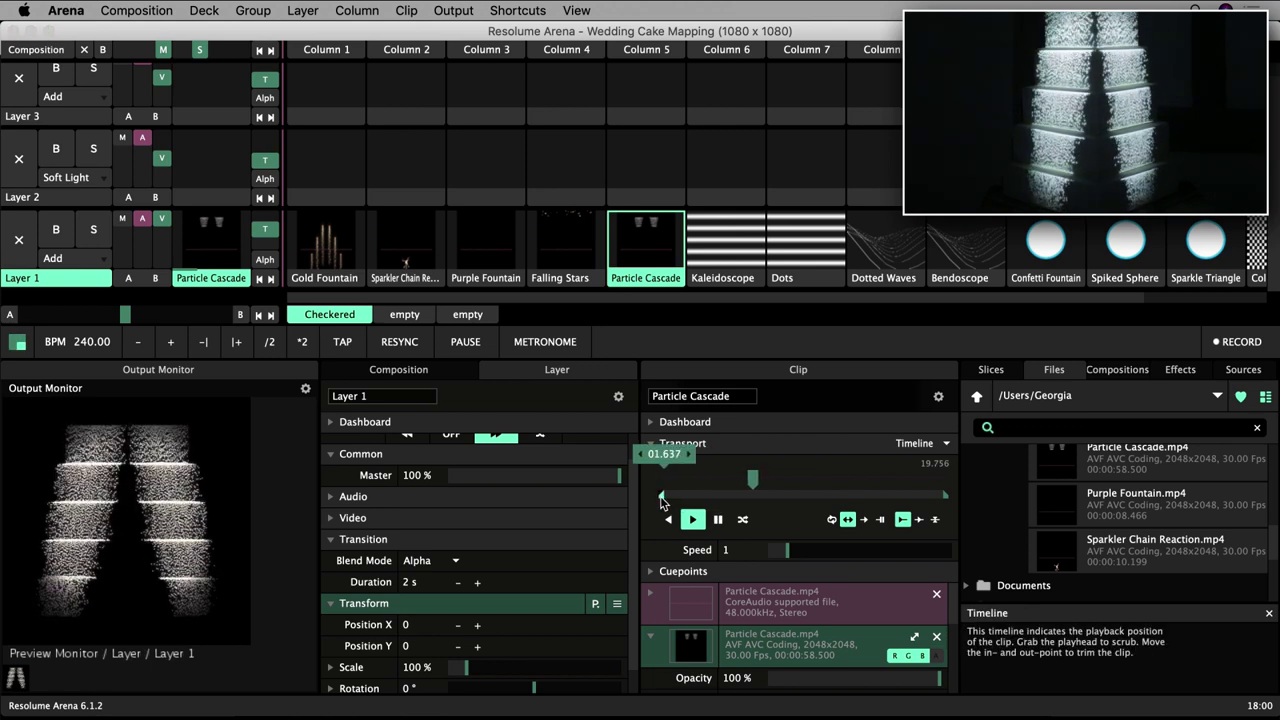
drag(660, 502, 643, 502)
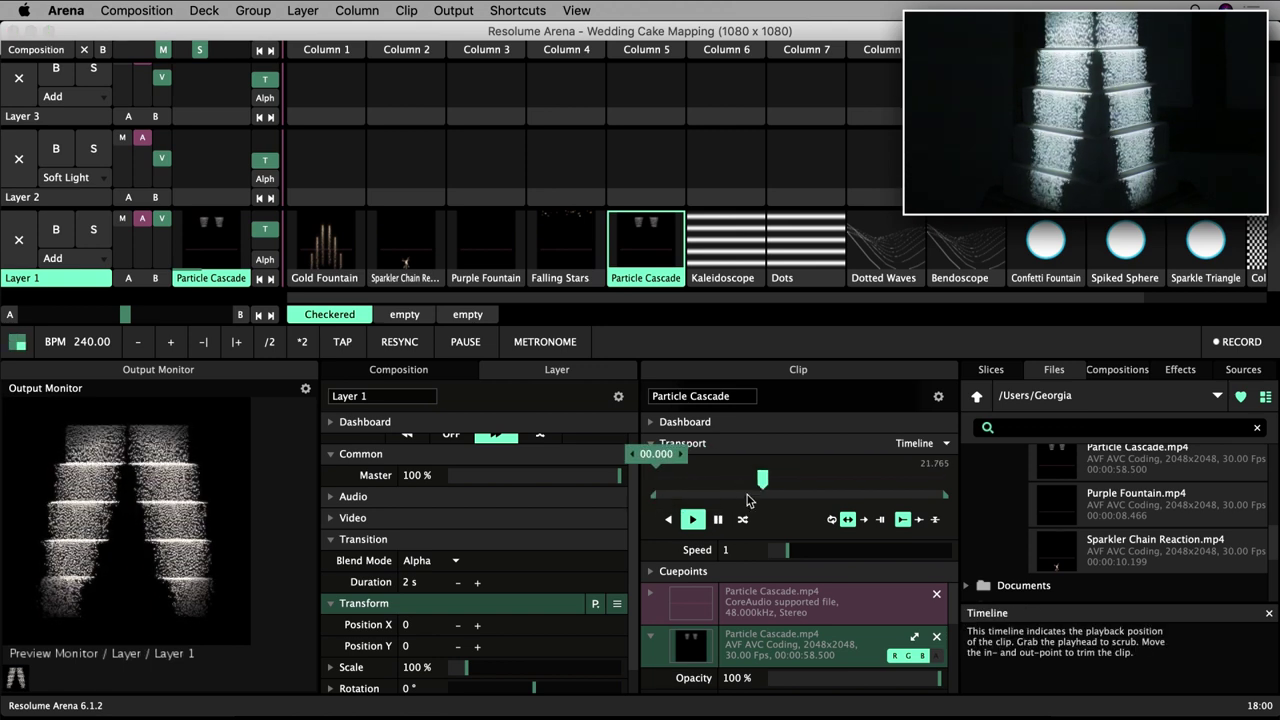
click(718, 519)
drag(767, 482, 738, 484)
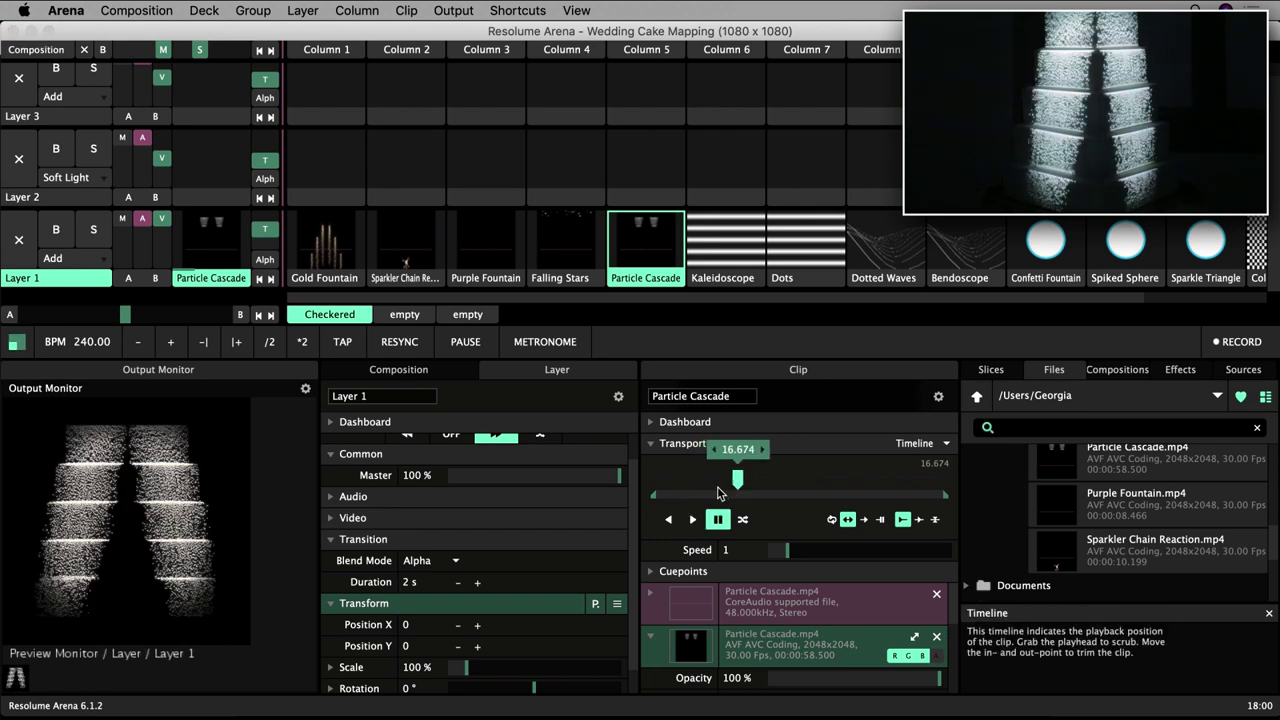
drag(664, 498, 737, 501)
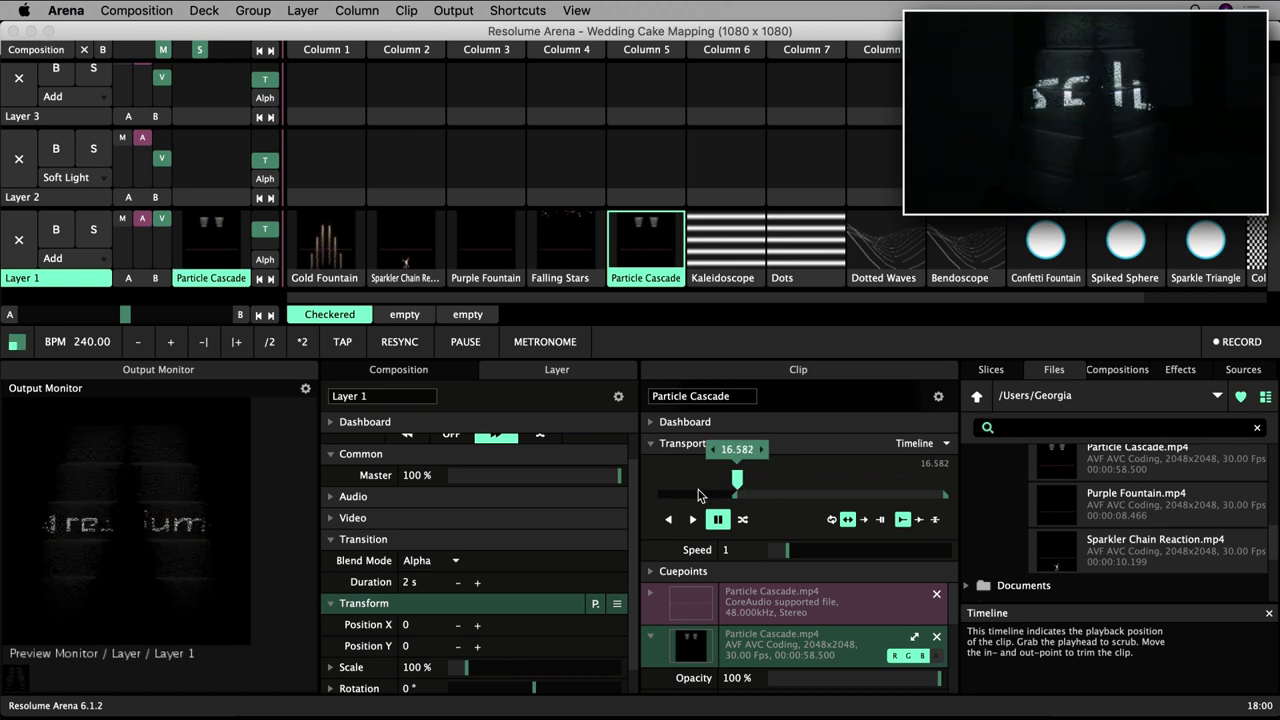
click(691, 520)
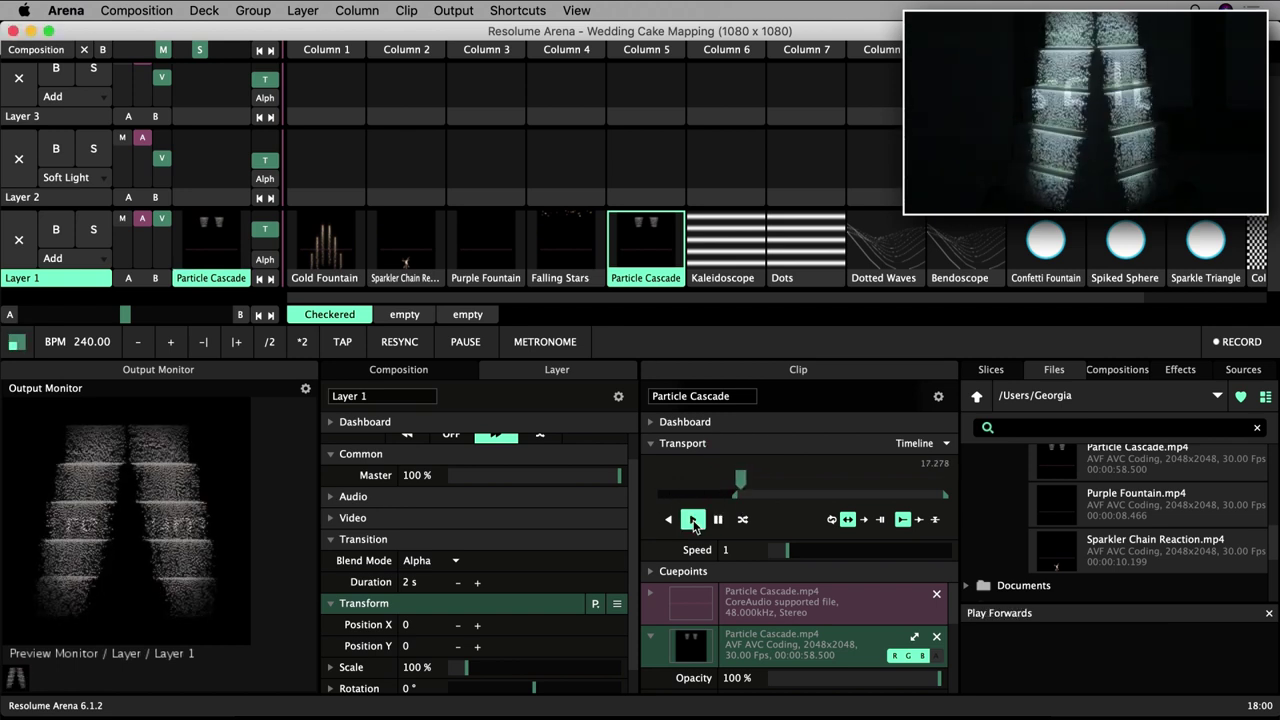
Step: Set Particle Cascade's first cue point at the paused playhead, play, jump back to it, then pause
click(651, 576)
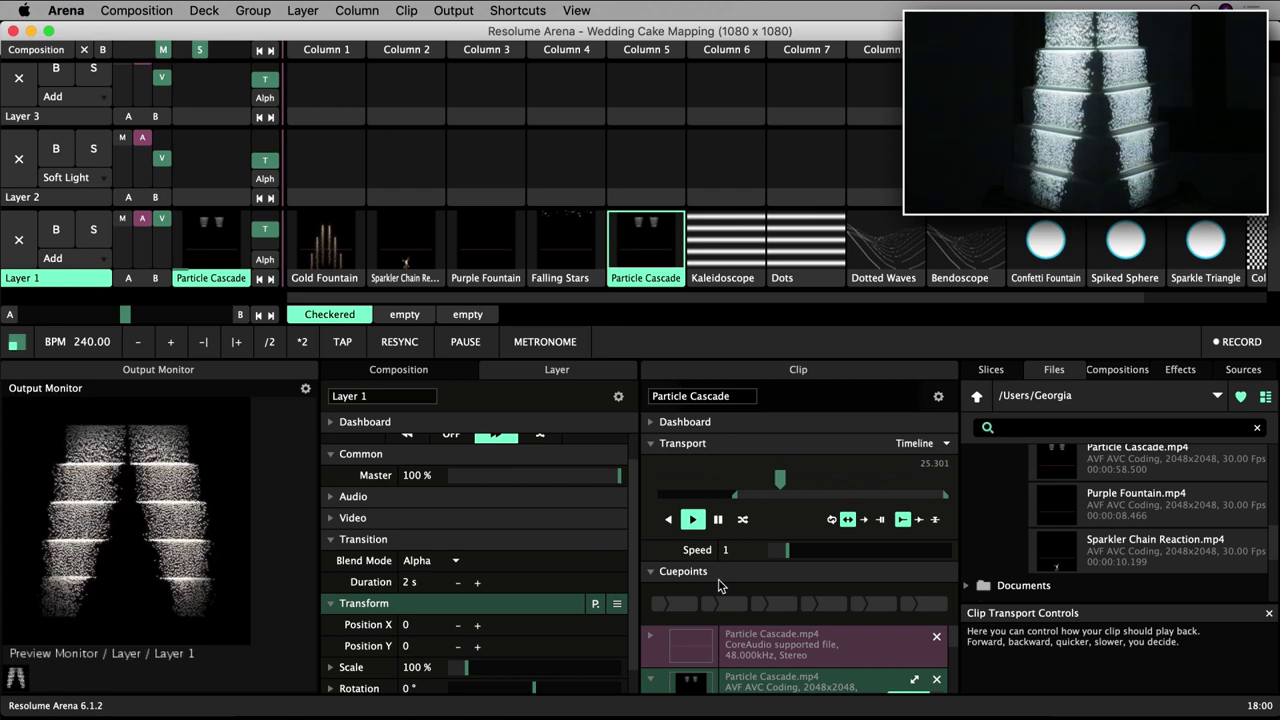
click(717, 519)
drag(786, 479, 786, 486)
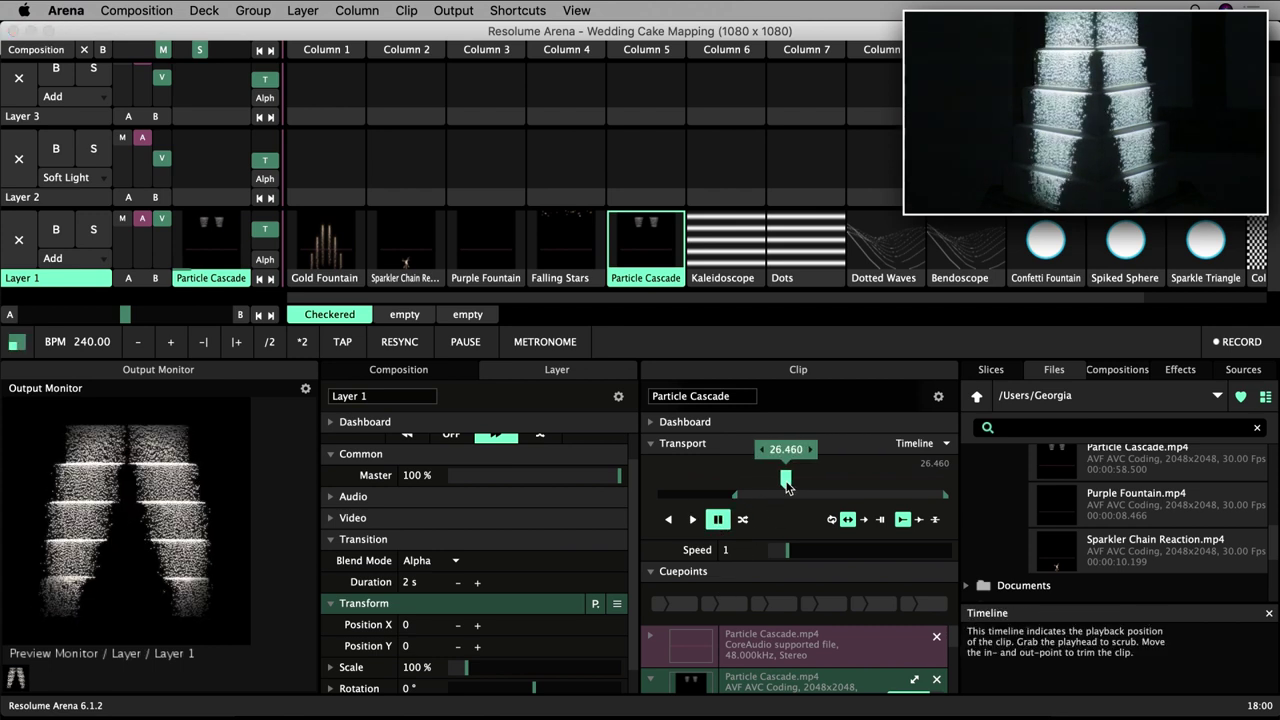
click(683, 607)
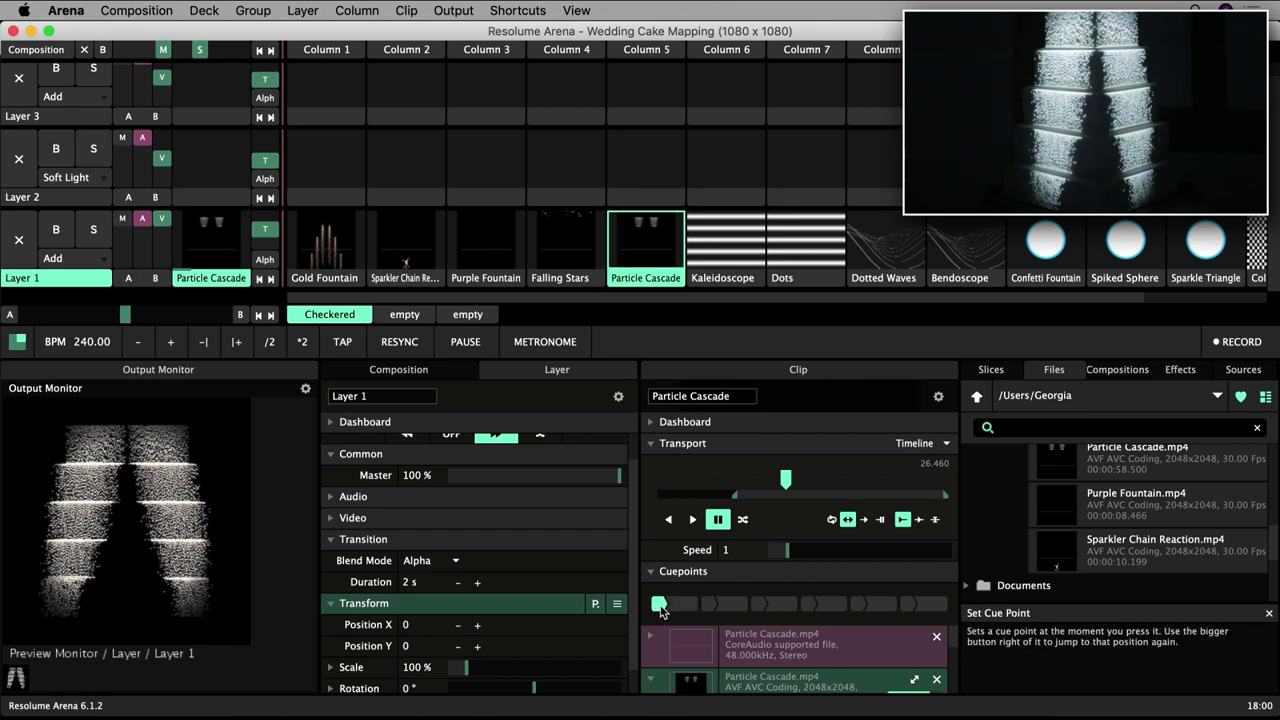
click(694, 520)
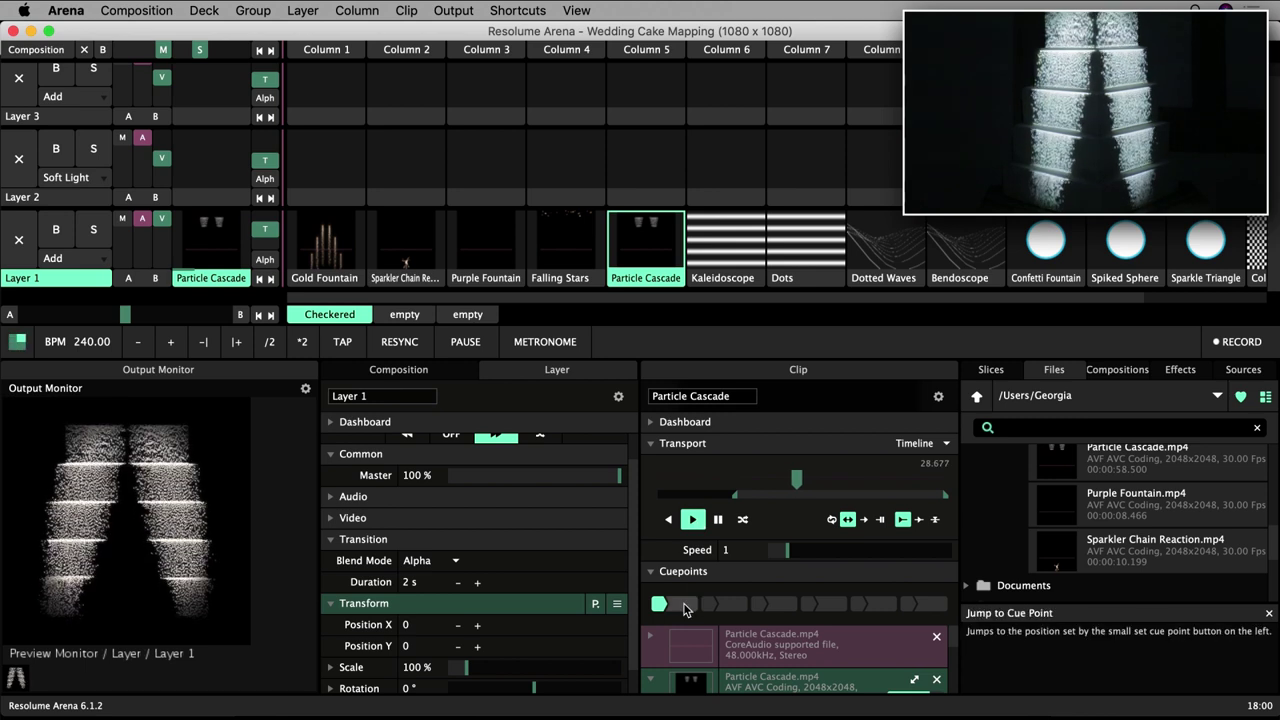
click(684, 607)
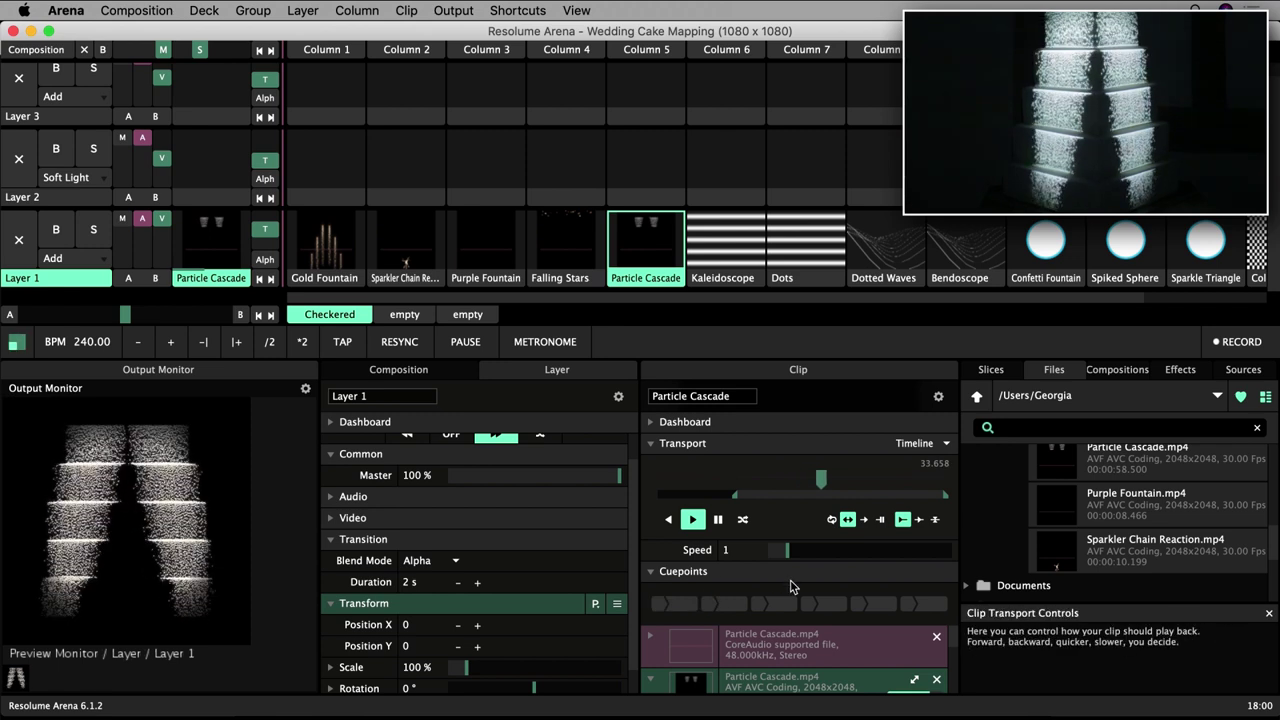
click(718, 519)
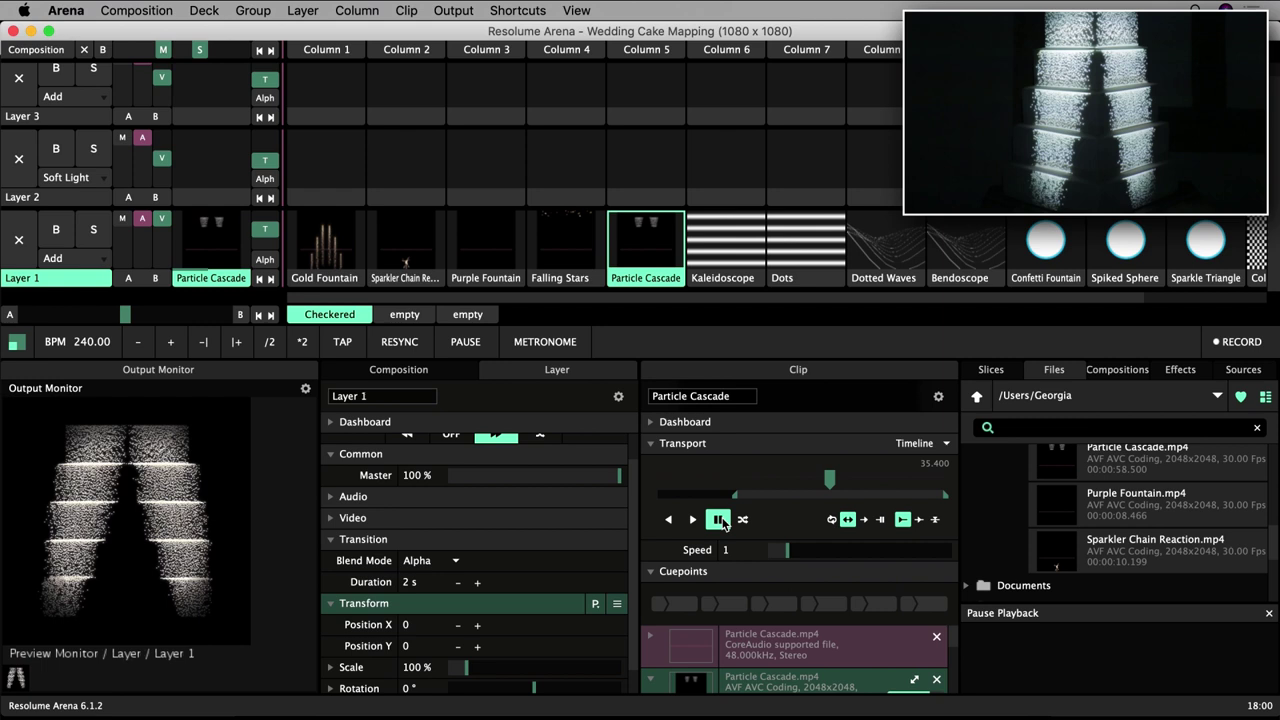
Step: Select the Kaleidoscope clip and set its Transport Duration to 30 seconds
click(727, 249)
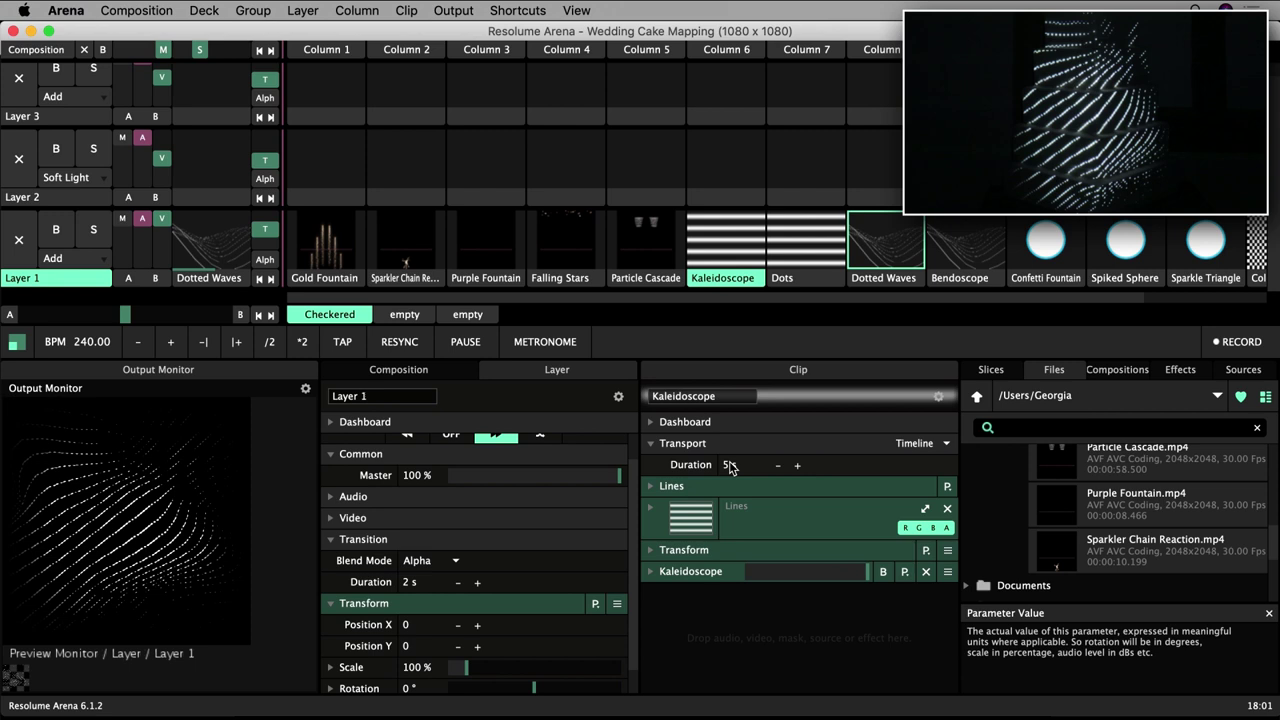
double_click(730, 466)
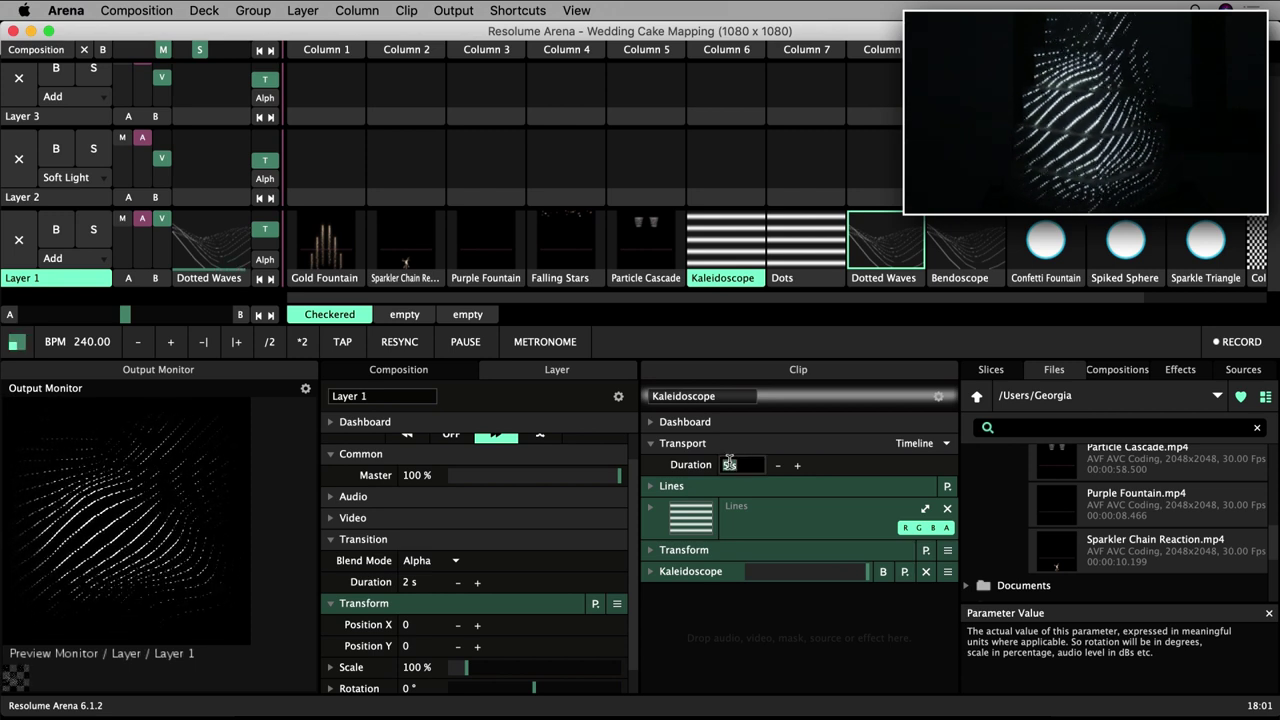
text(30)
key(Return)
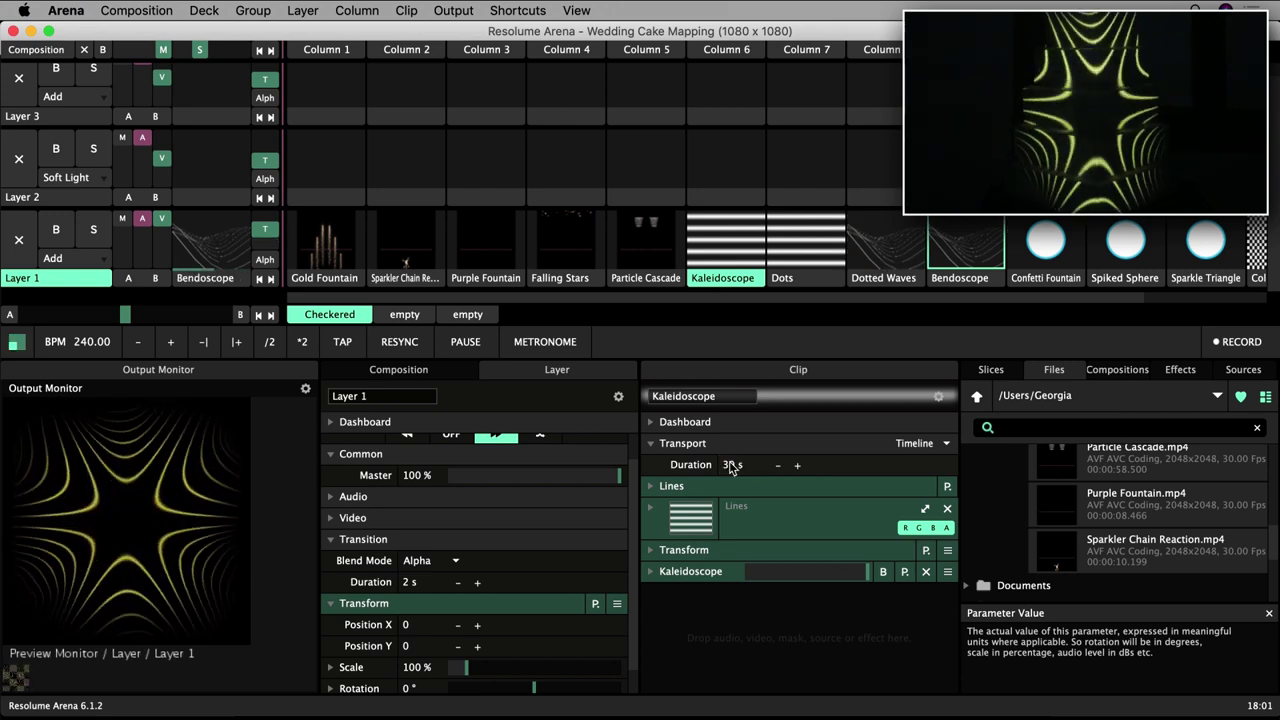